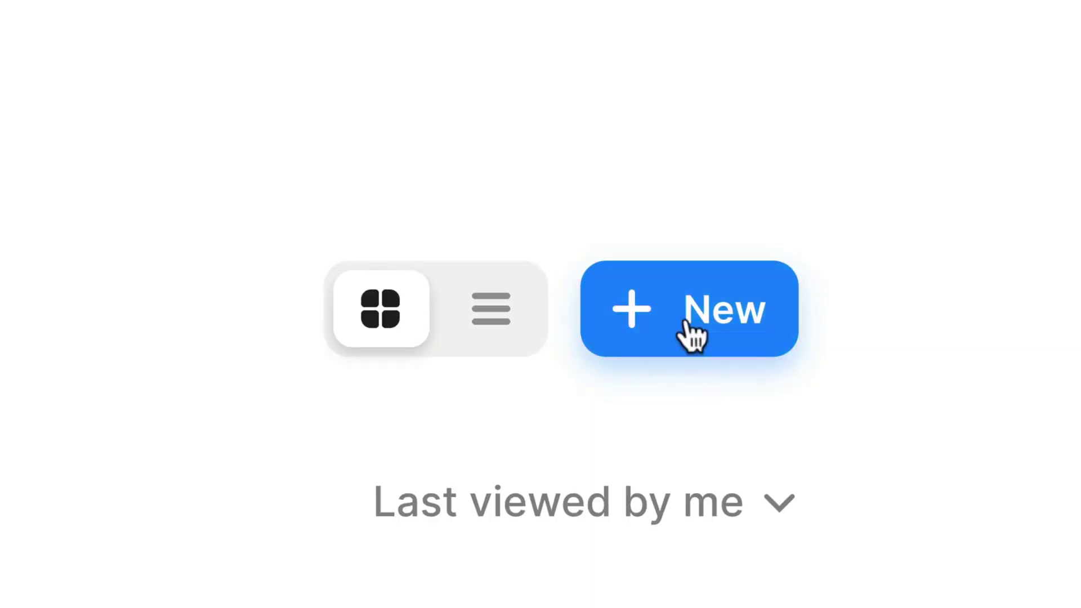
Step: Create a new project named 'A', add a ready-made section, and change a frame's fill
{"action": "left_click", "coordinate": [692, 333]}
{"action": "type", "text": "A"}
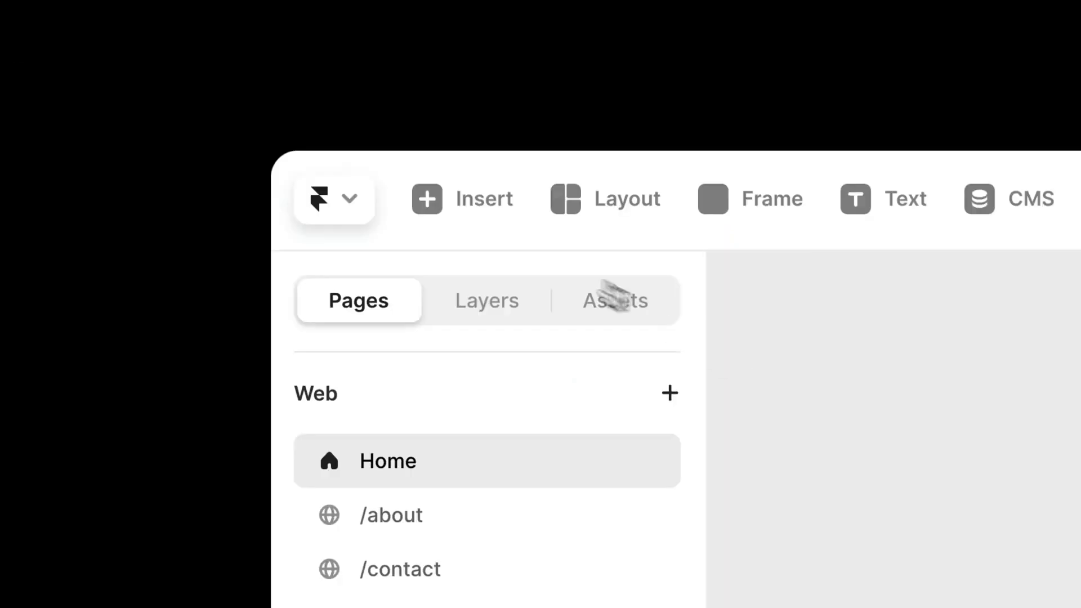
{"action": "left_click", "coordinate": [450, 208]}
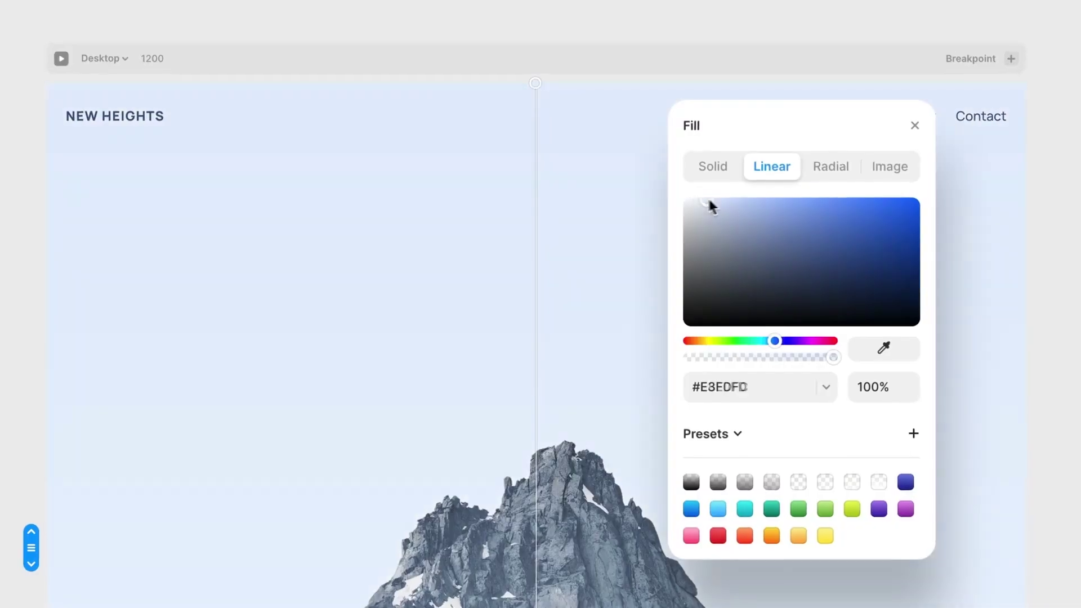
{"action": "left_click_drag", "start_coordinate": [707, 205], "coordinate": [724, 208]}
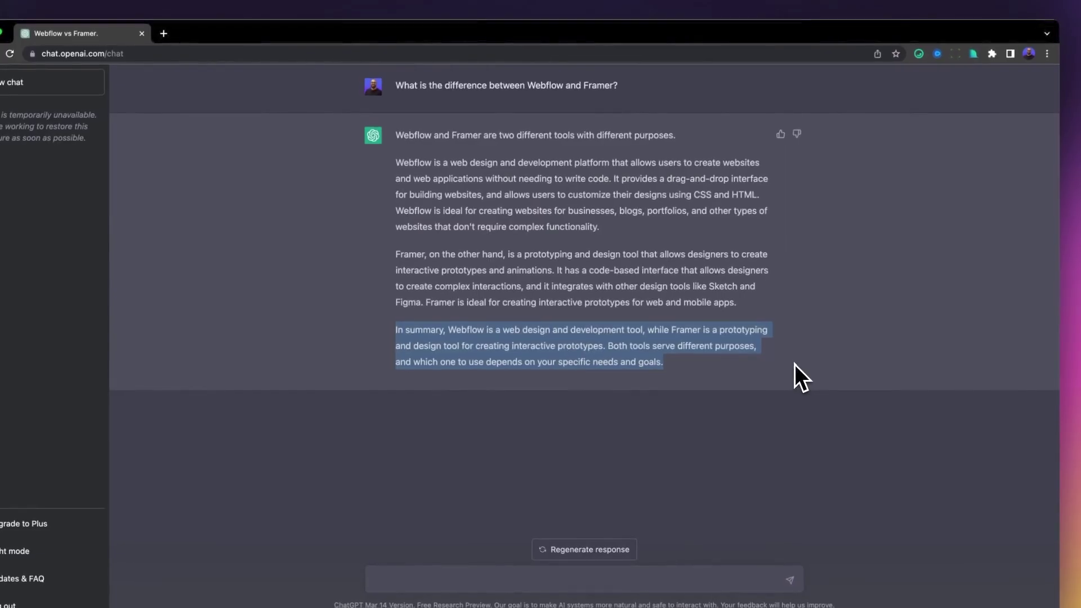
{"action": "left_click", "coordinate": [794, 364]}
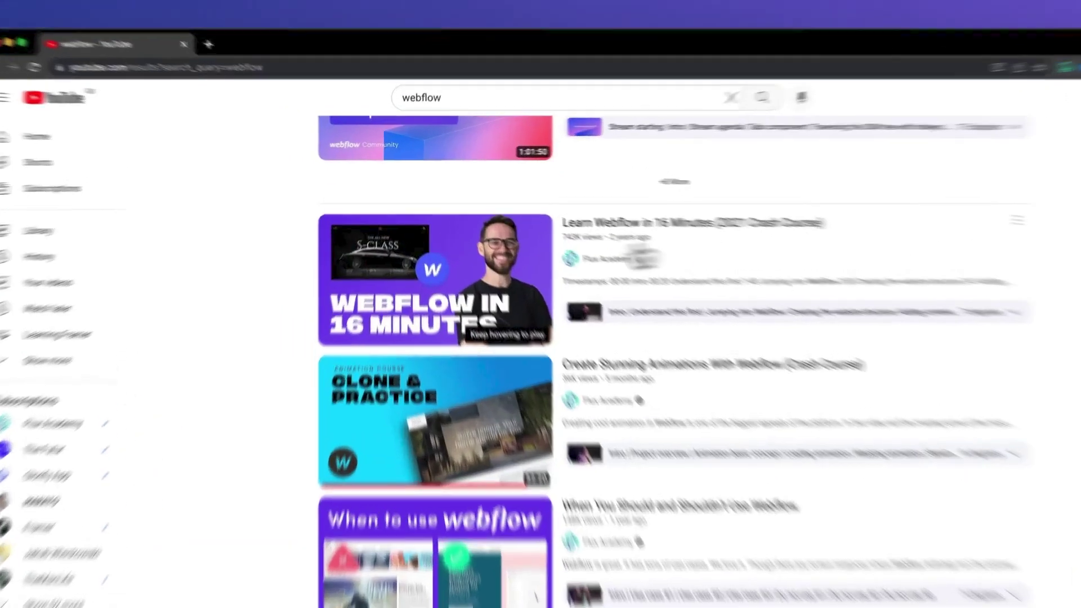
Step: Play the 'Learn Webflow in 16 Minutes' video from the webflow search results
{"action": "left_click", "coordinate": [463, 234]}
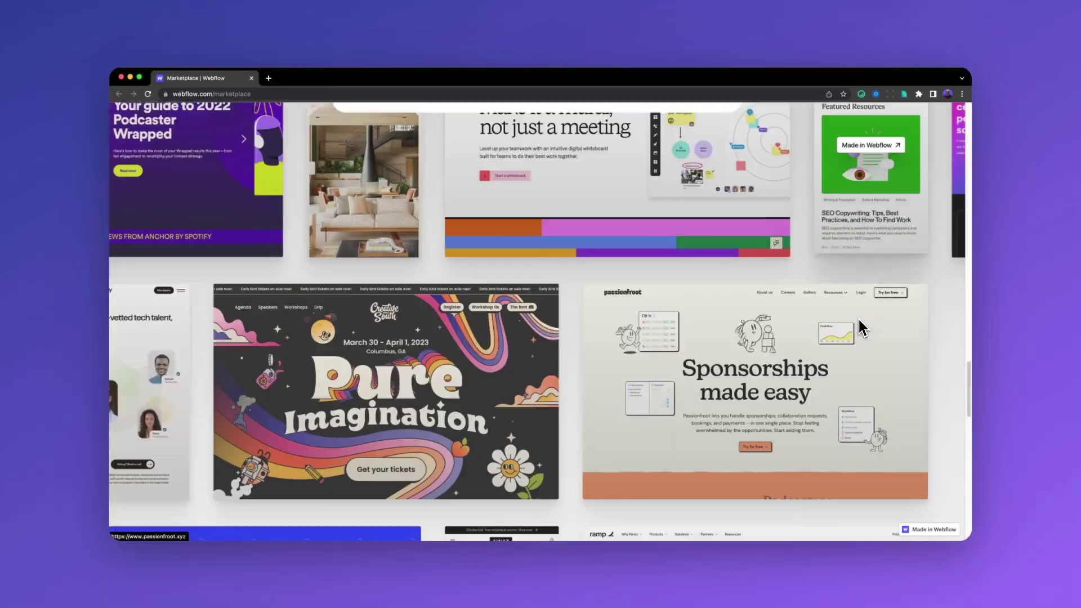
{"action": "scroll", "coordinate": [857, 317], "scroll_direction": "down", "scroll_amount": 5}
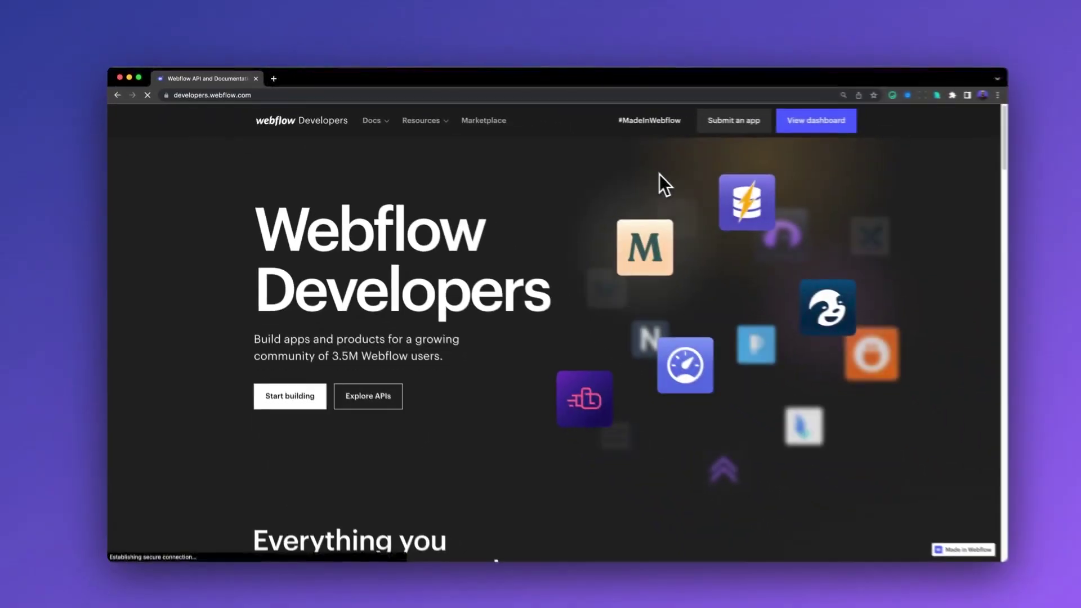
Step: Browse Webflow's Site API docs, Marketplace apps, popular template tags, then the custom ecommerce stores feature
{"action": "scroll", "coordinate": [639, 170], "scroll_direction": "down", "scroll_amount": 10}
{"action": "left_click", "coordinate": [608, 398]}
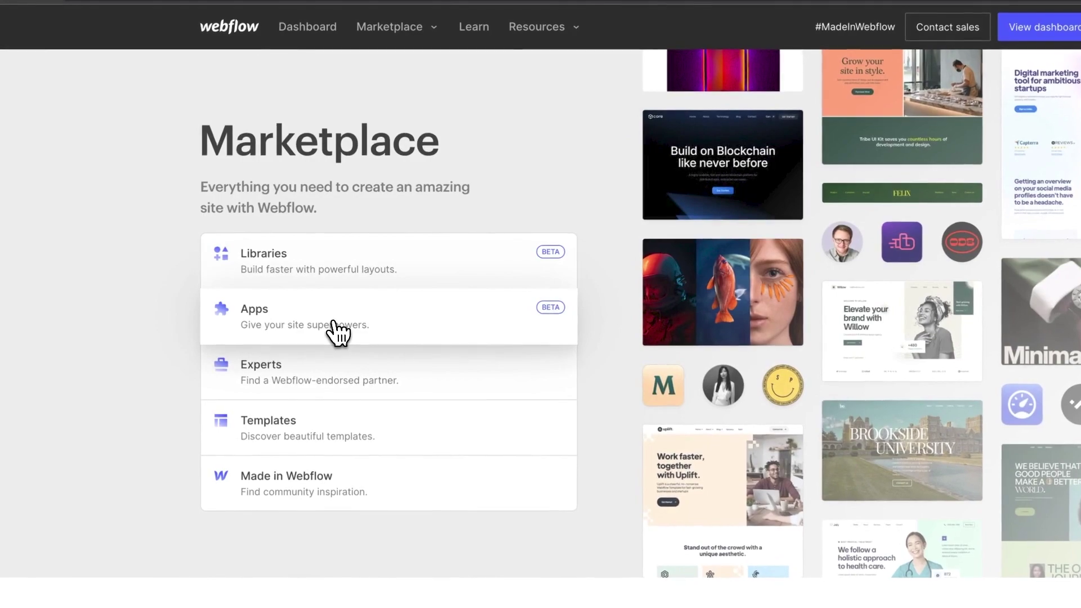
{"action": "left_click", "coordinate": [338, 333]}
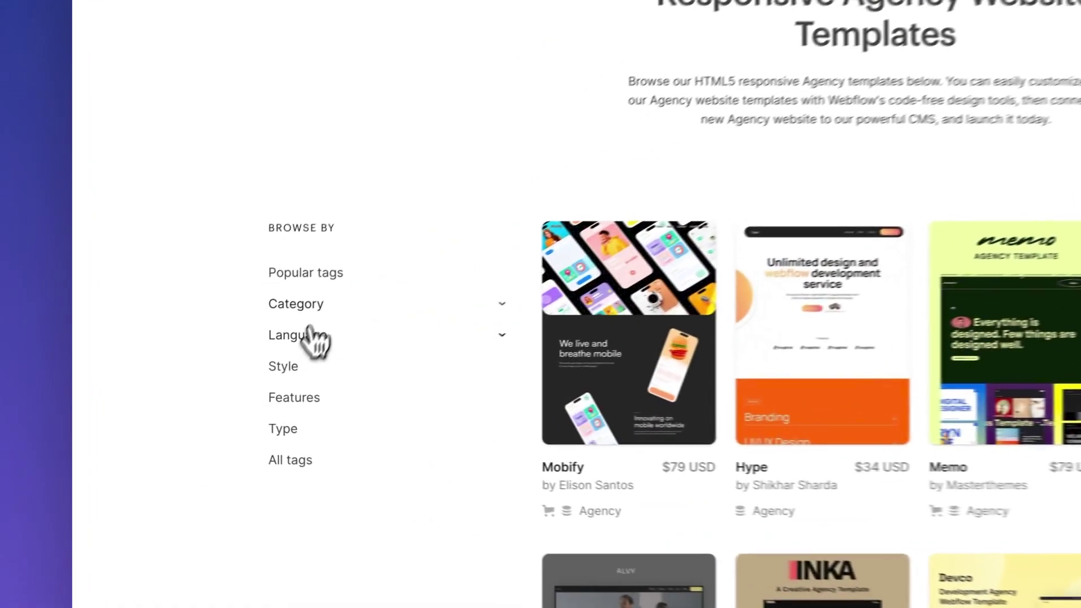
{"action": "left_click", "coordinate": [233, 338]}
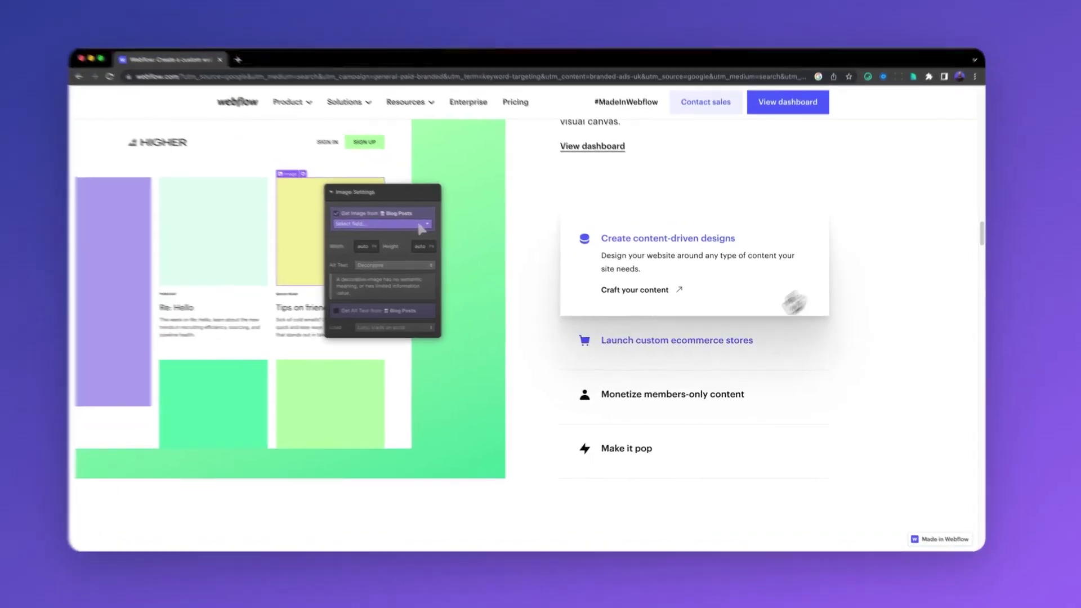
{"action": "left_click", "coordinate": [729, 340]}
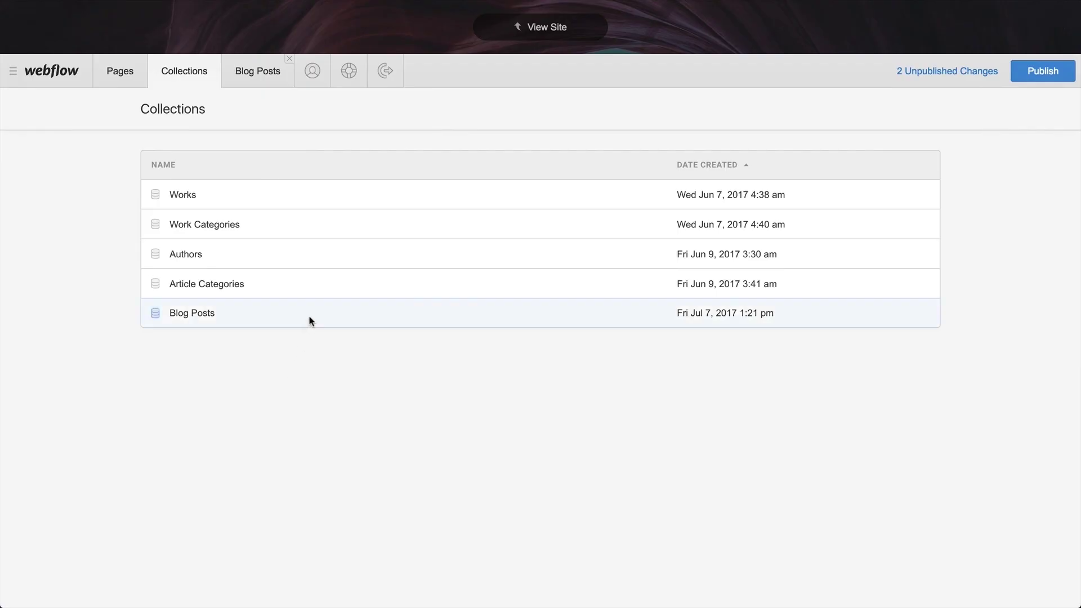
Step: In Blog Posts, open the post about blogs to follow and cancel without saving
{"action": "left_click", "coordinate": [309, 316]}
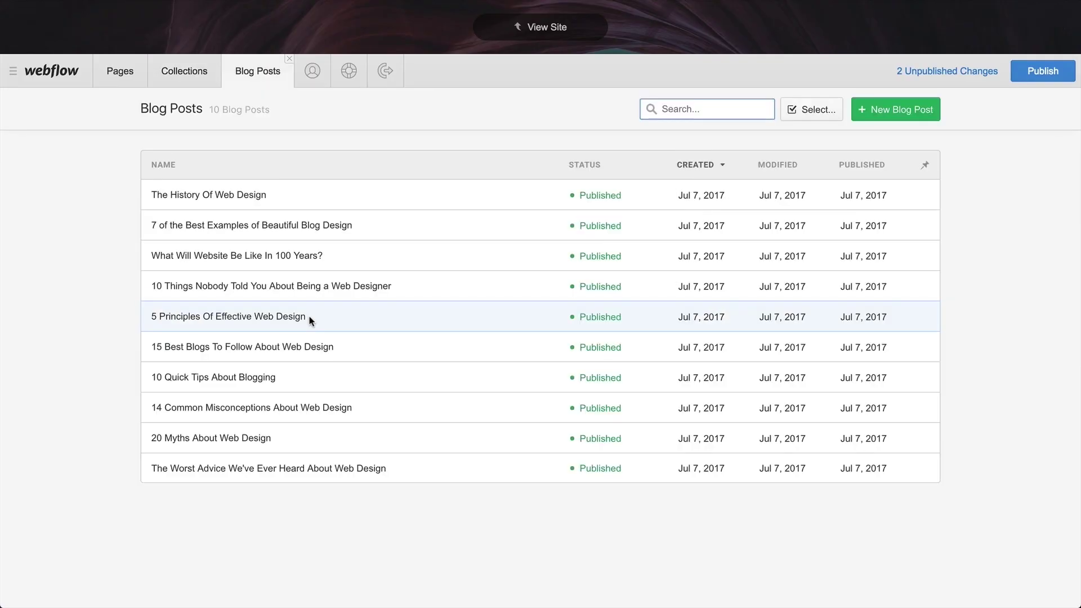
{"action": "left_click", "coordinate": [309, 346]}
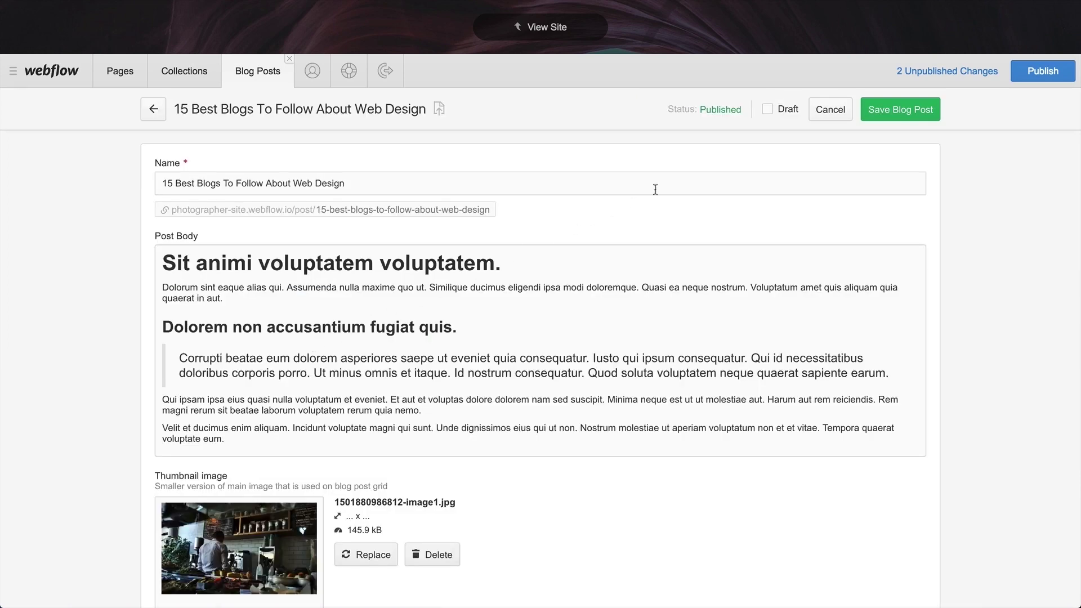
{"action": "left_click", "coordinate": [842, 111]}
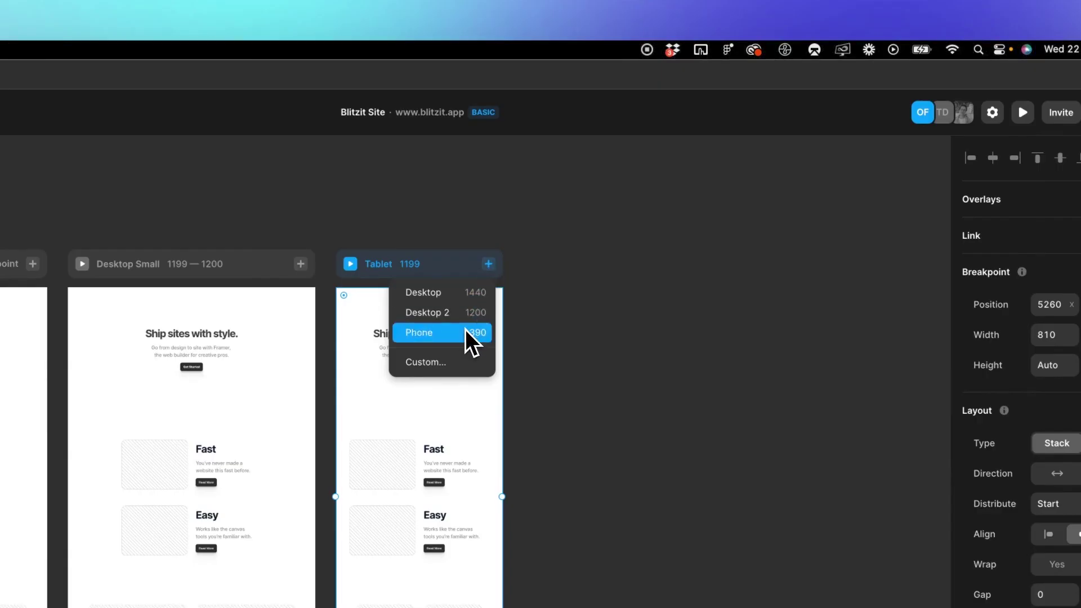
Step: Add a Phone breakpoint, set the enter transition to Ease, and select the Blog item's slug
{"action": "left_click", "coordinate": [465, 332]}
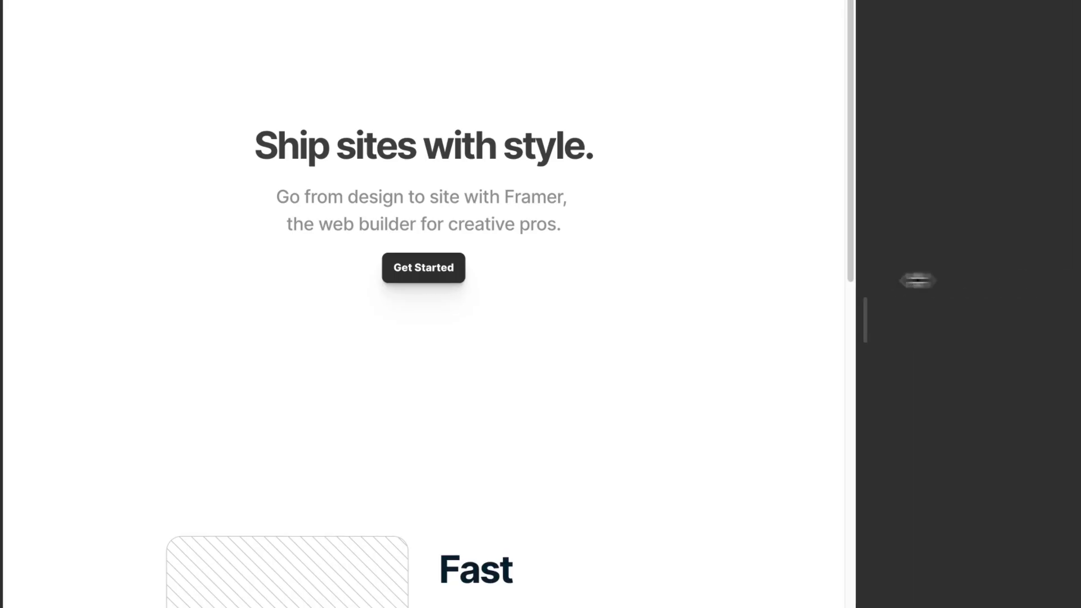
{"action": "left_click_drag", "start_coordinate": [917, 278], "coordinate": [569, 278]}
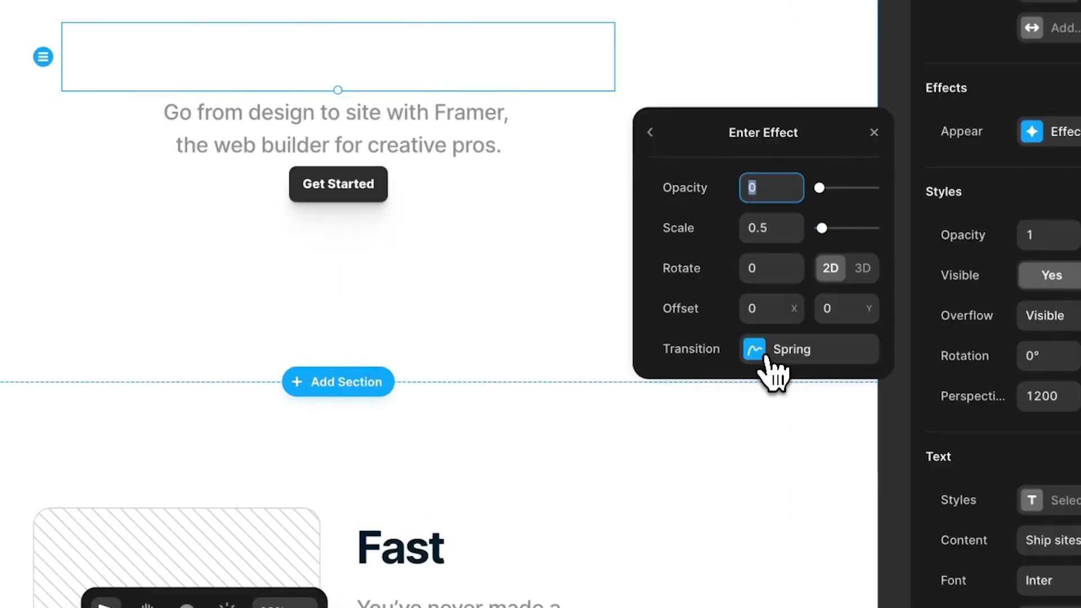
{"action": "left_click", "coordinate": [767, 309]}
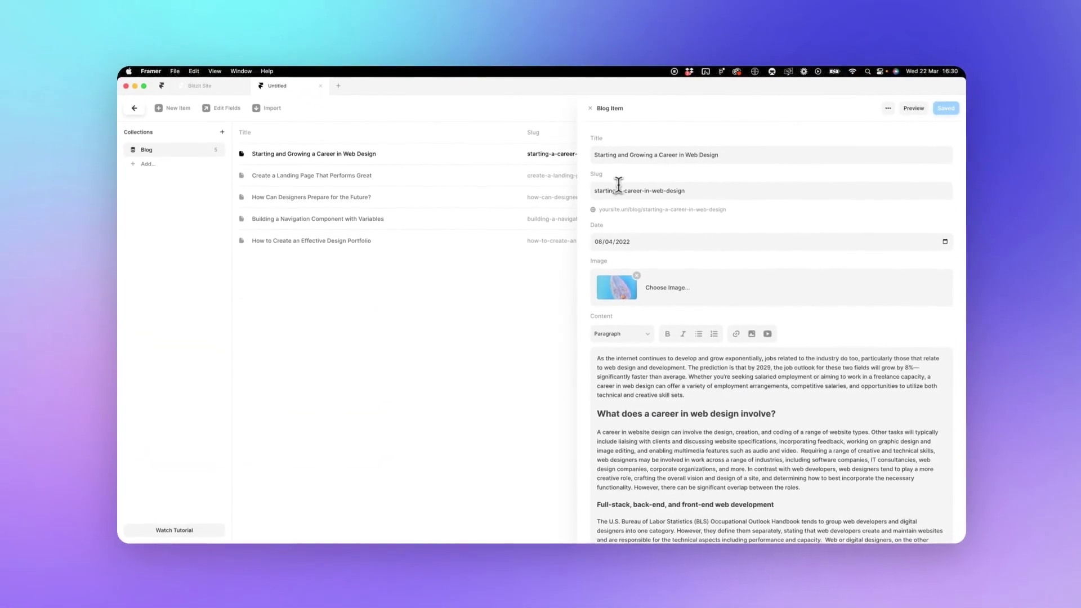
{"action": "triple_click", "coordinate": [615, 181]}
{"action": "scroll", "coordinate": [647, 295], "scroll_direction": "down", "scroll_amount": 2}
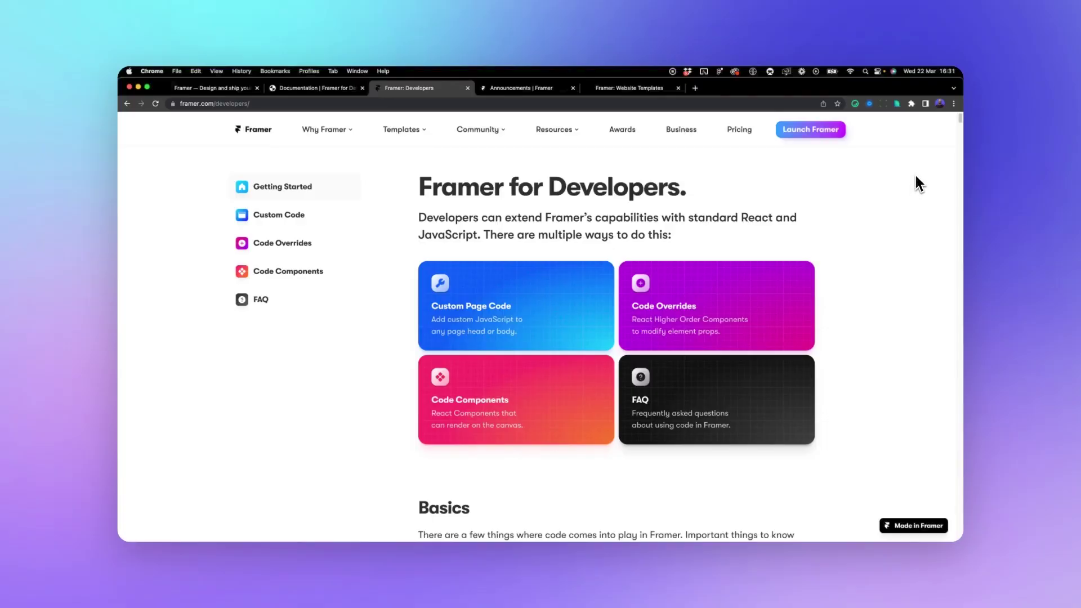
Step: Jump to and read the Code Components section of the Framer for Developers page
{"action": "scroll", "coordinate": [881, 177], "scroll_direction": "down", "scroll_amount": 4}
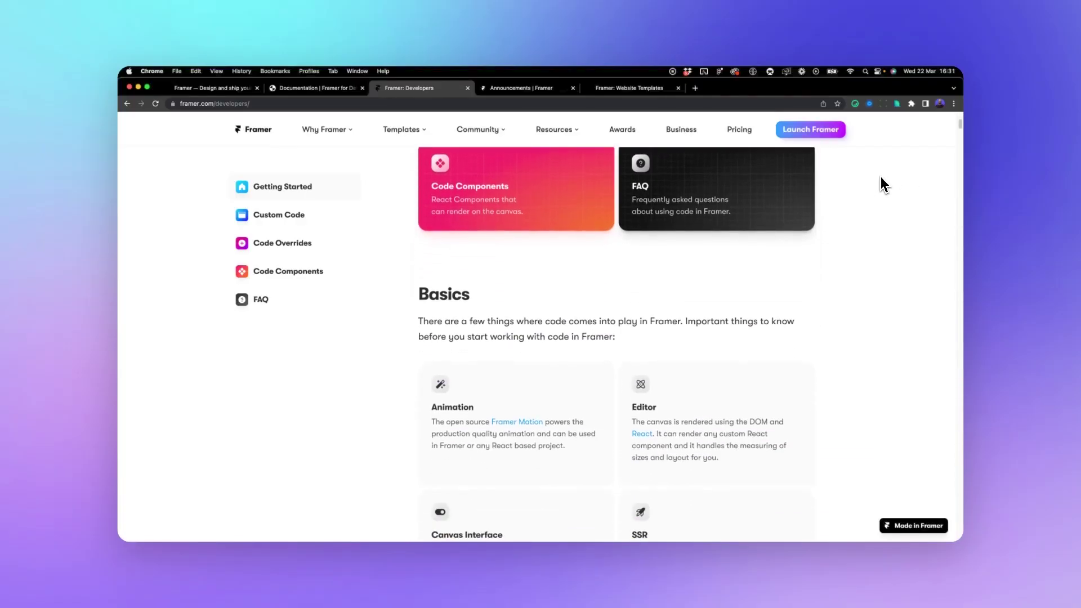
{"action": "left_click", "coordinate": [272, 271]}
{"action": "scroll", "coordinate": [304, 312], "scroll_direction": "down", "scroll_amount": 2}
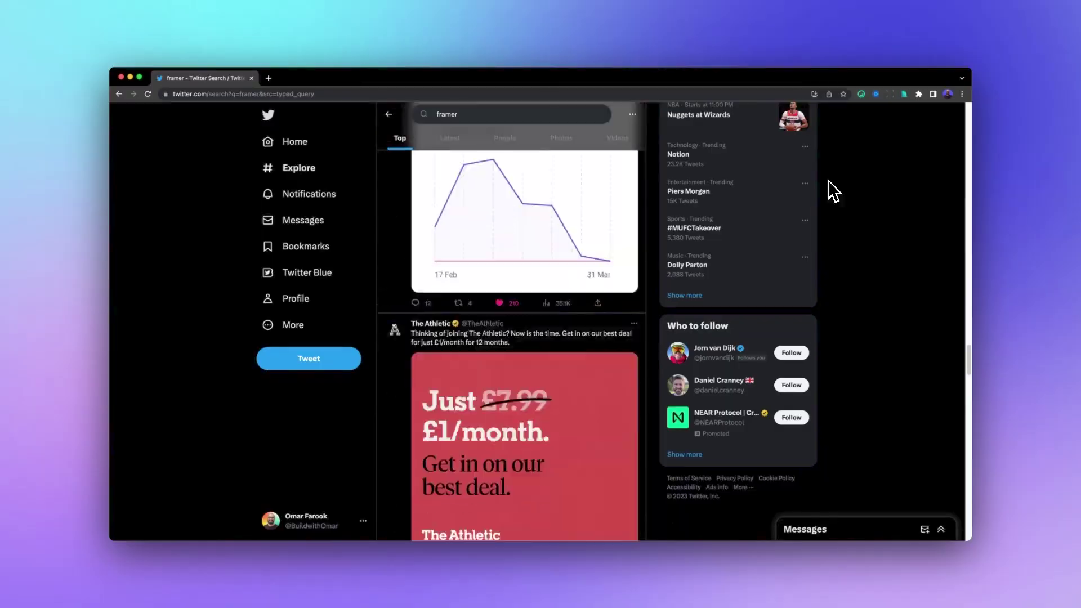
{"action": "scroll", "coordinate": [828, 180], "scroll_direction": "down", "scroll_amount": 15}
{"action": "scroll", "coordinate": [829, 180], "scroll_direction": "down", "scroll_amount": 15}
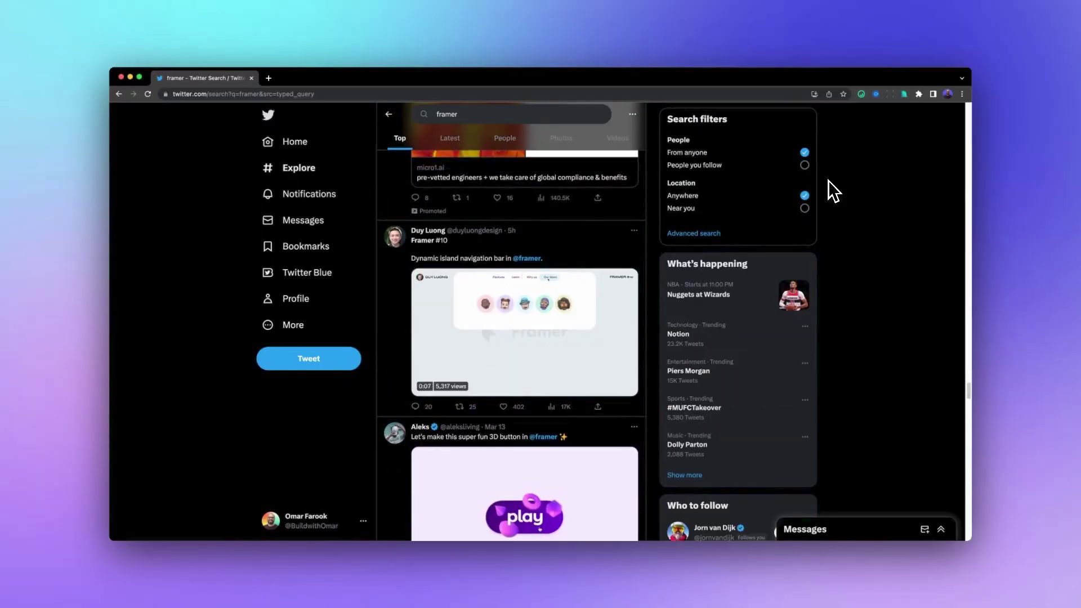
{"action": "scroll", "coordinate": [828, 181], "scroll_direction": "down", "scroll_amount": 5}
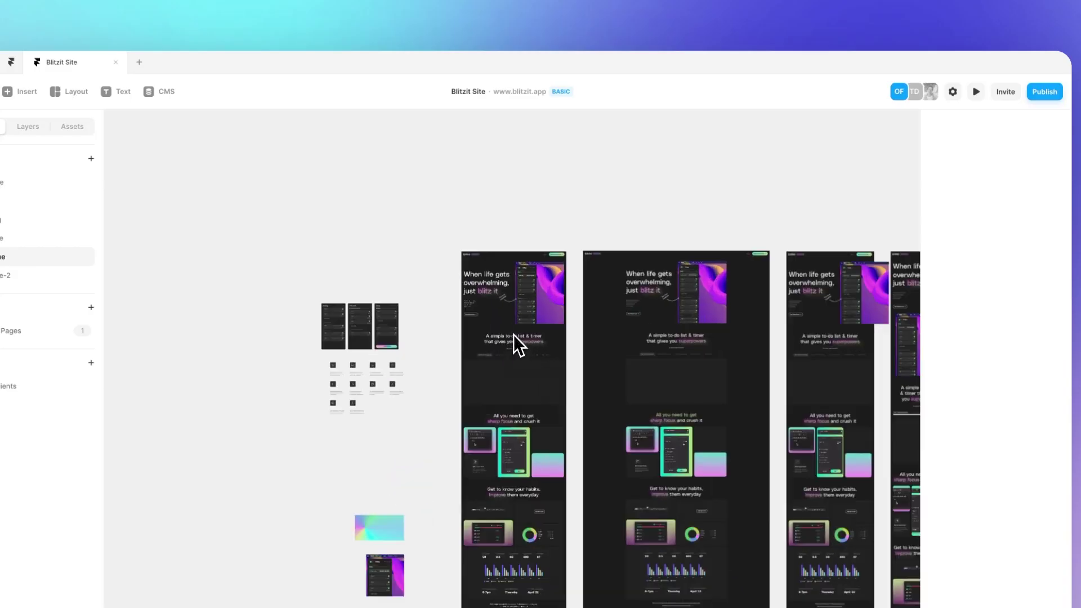
Step: Place the Lists frame in the Desktop page below the hero, then preview the site
{"action": "scroll", "coordinate": [509, 349], "scroll_direction": "up", "scroll_amount": 5}
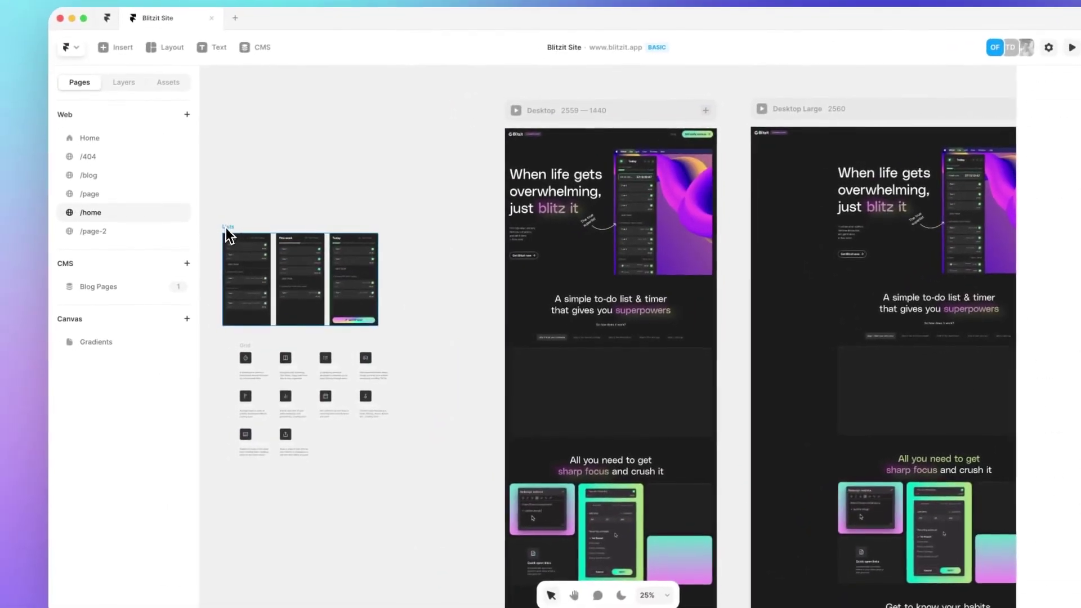
{"action": "left_click_drag", "start_coordinate": [129, 280], "coordinate": [407, 365]}
{"action": "left_click_drag", "start_coordinate": [507, 329], "coordinate": [587, 370]}
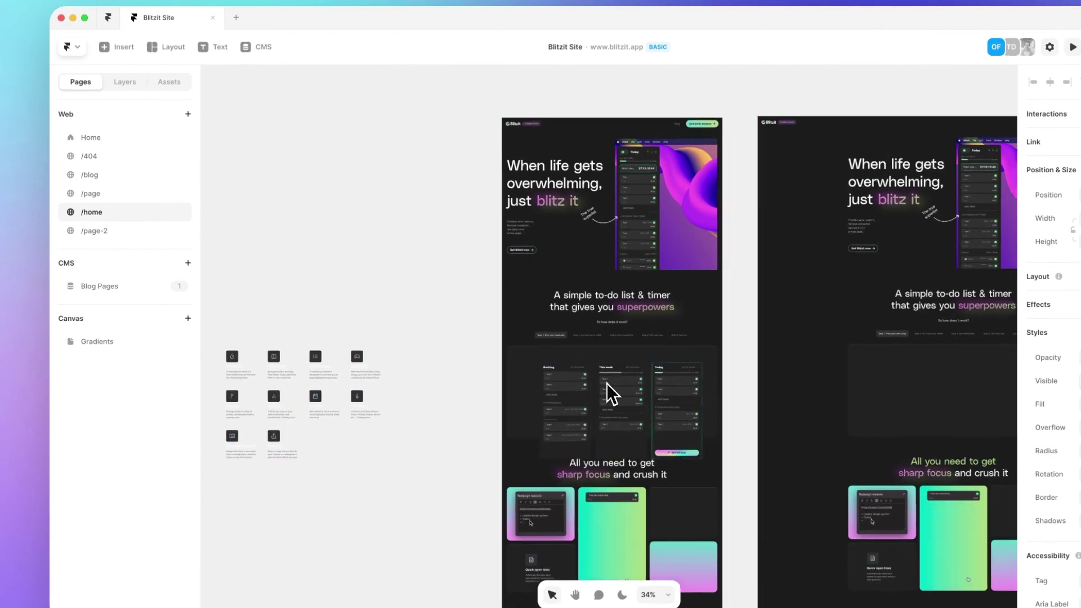
{"action": "scroll", "coordinate": [606, 384], "scroll_direction": "up", "scroll_amount": 5}
{"action": "left_click_drag", "start_coordinate": [488, 336], "coordinate": [457, 325]}
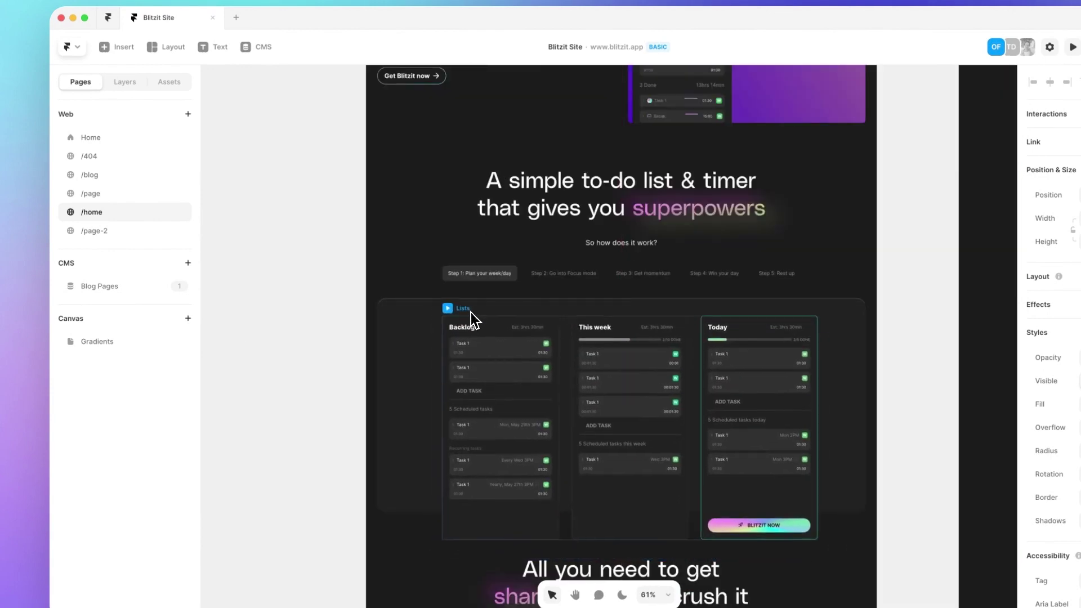
{"action": "left_click", "coordinate": [471, 312]}
{"action": "key", "text": "super+p"}
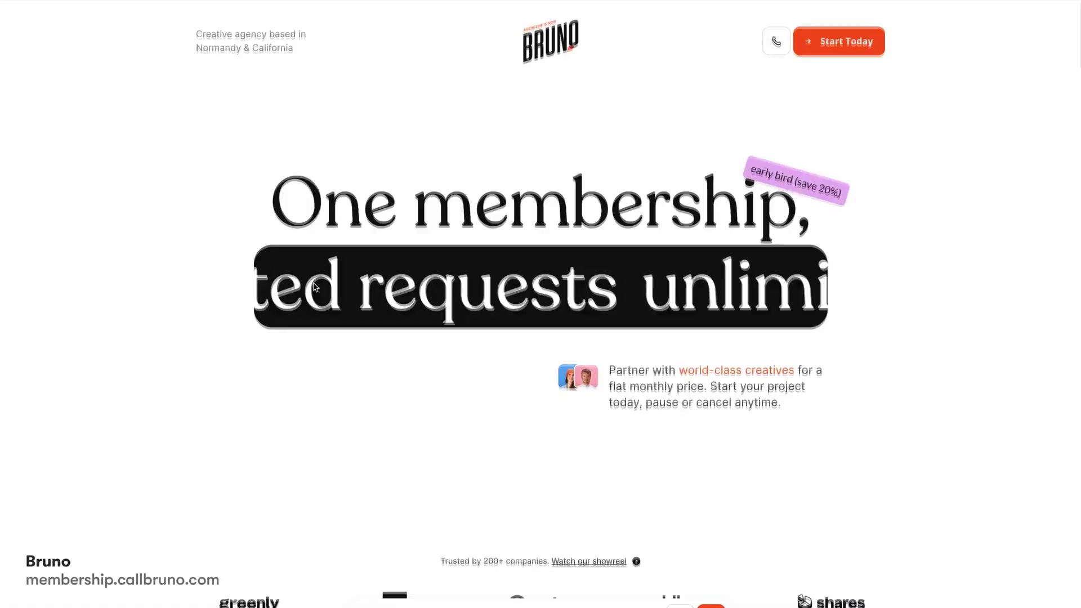
Step: Scroll the Bruno site down to the Our Membership Benefits section
{"action": "scroll", "coordinate": [313, 285], "scroll_direction": "down", "scroll_amount": 10}
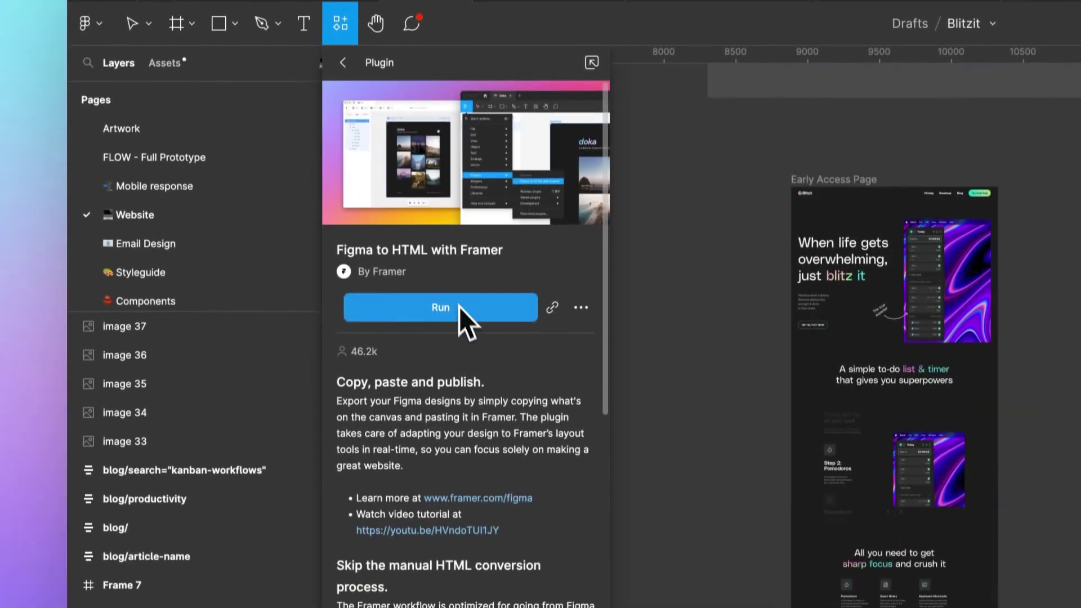
Step: Run the Figma to HTML with Framer plugin and link the menu tap to Tablet Expanded
{"action": "left_click", "coordinate": [509, 305]}
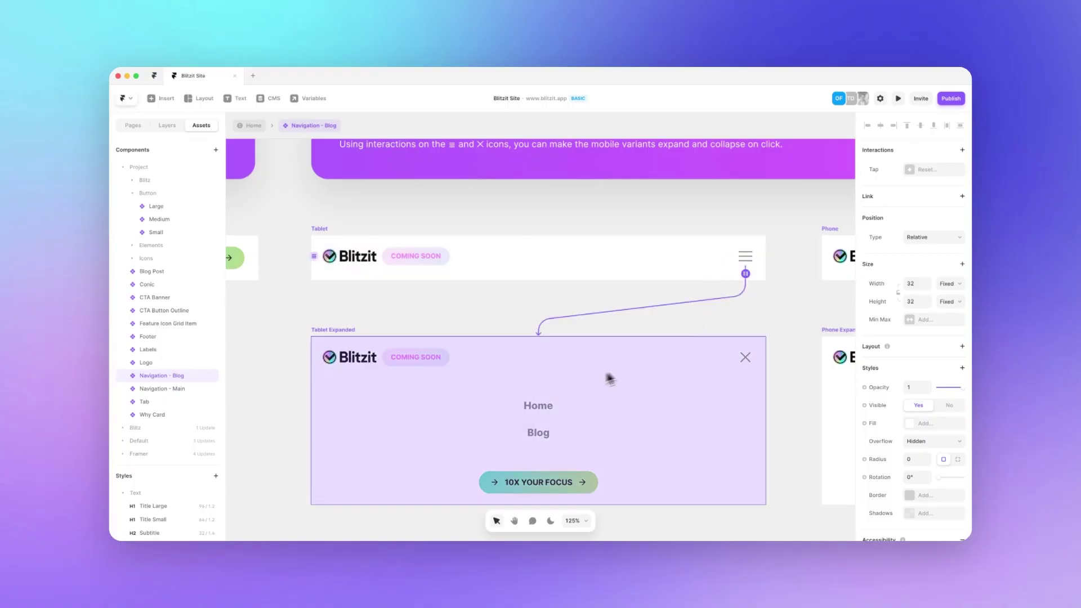
{"action": "left_click_drag", "start_coordinate": [610, 379], "coordinate": [600, 374]}
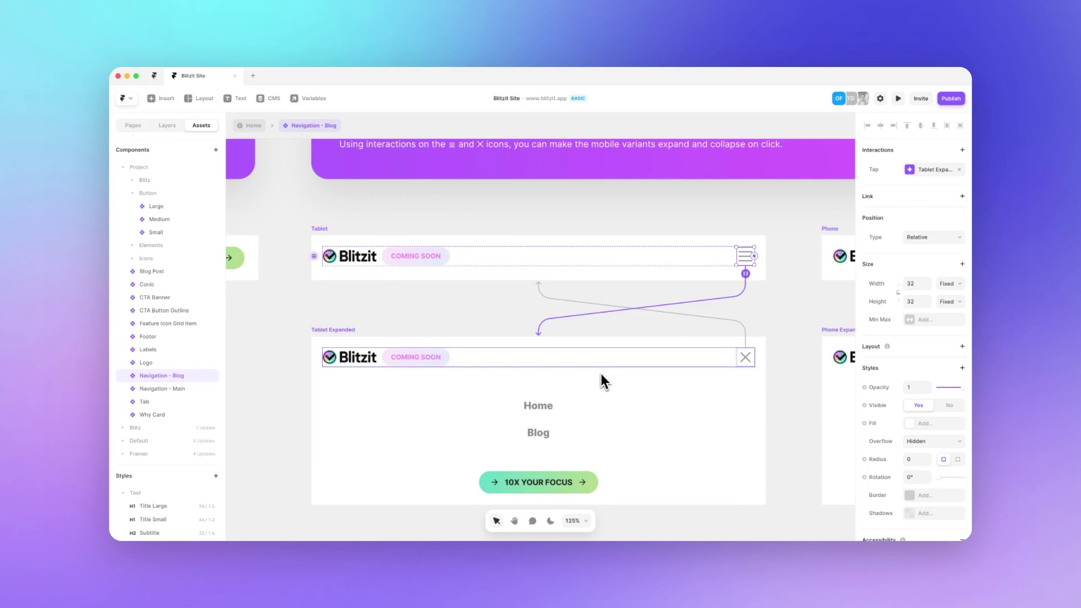
{"action": "scroll", "coordinate": [774, 299], "scroll_direction": "down", "scroll_amount": 3}
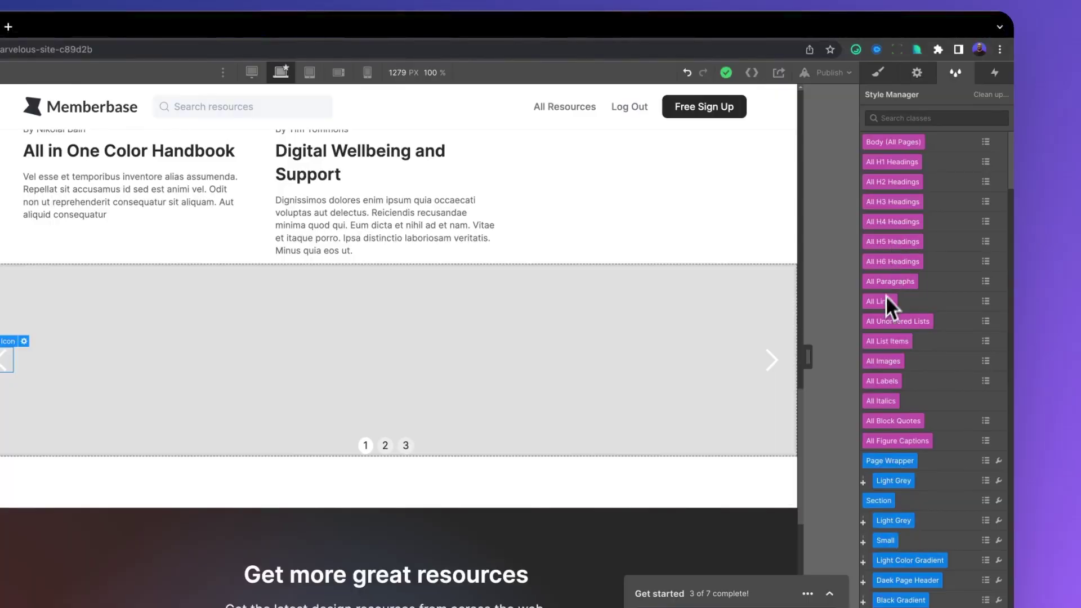
{"action": "mouse_move", "coordinate": [882, 307]}
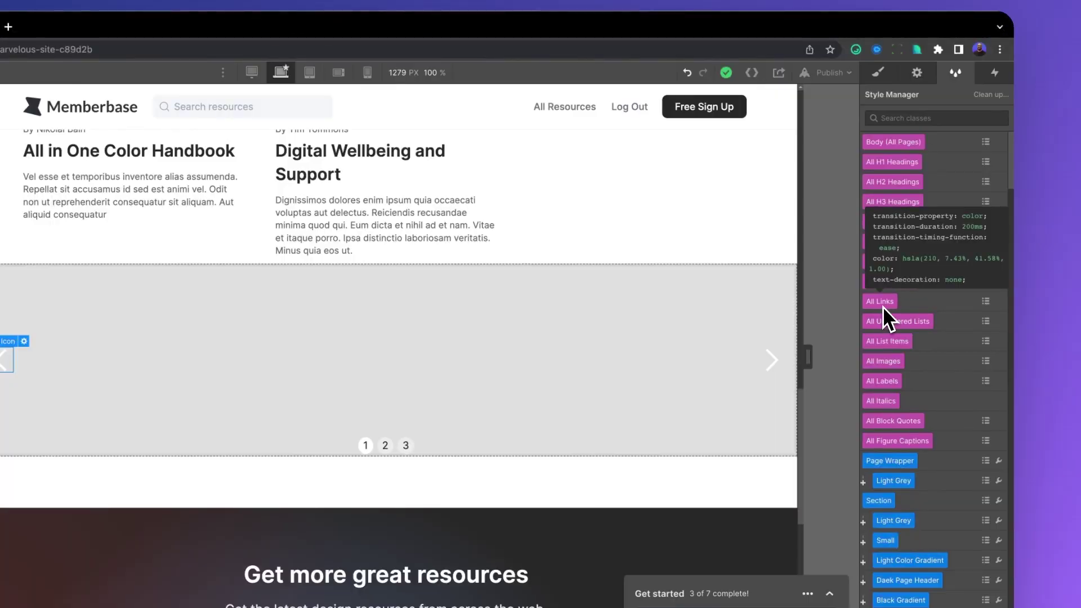
{"action": "mouse_move", "coordinate": [901, 163]}
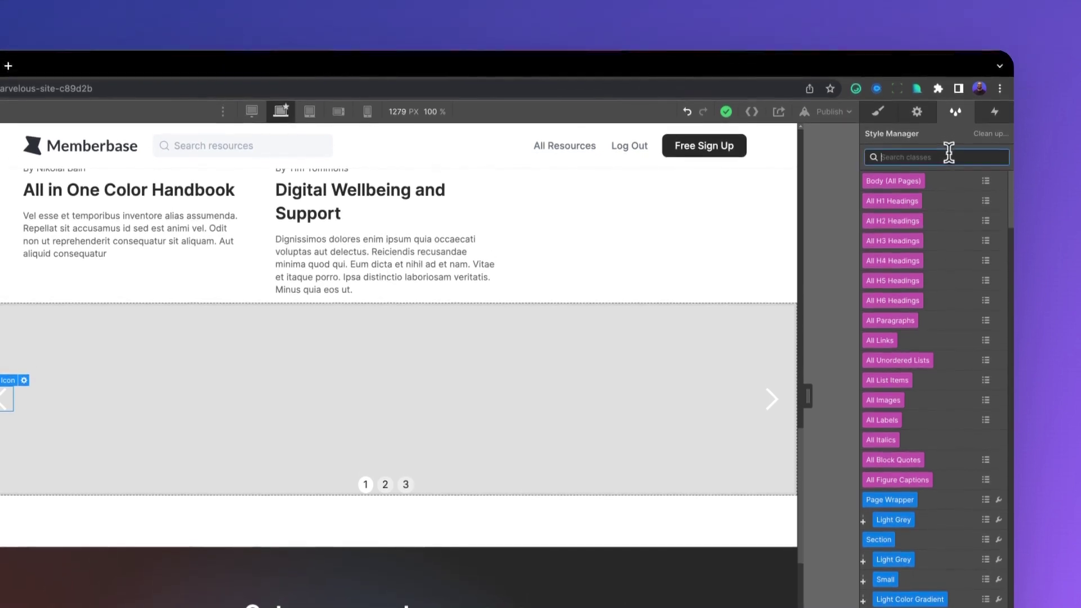
{"action": "left_click", "coordinate": [947, 117]}
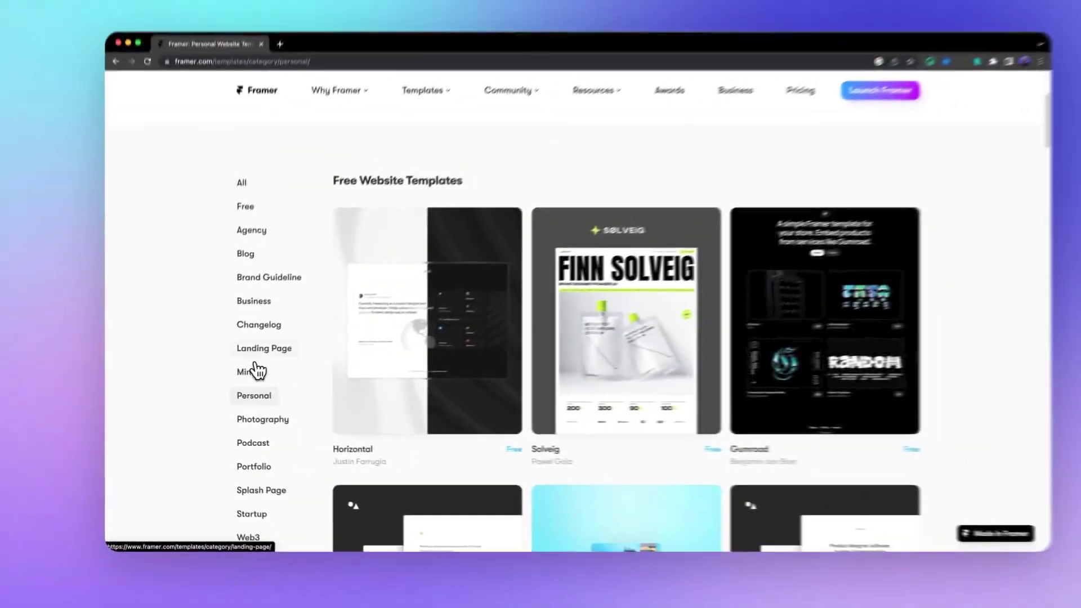
Step: Scroll through the Blog template cards, including Mono, Note and Personal Blog
{"action": "scroll", "coordinate": [249, 374], "scroll_direction": "down", "scroll_amount": 5}
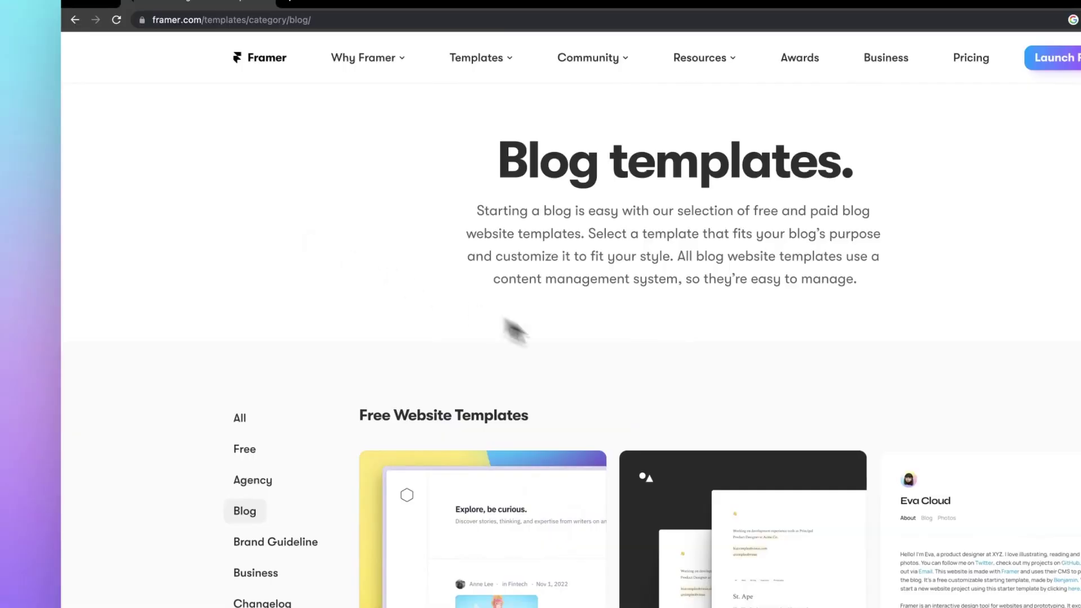
{"action": "scroll", "coordinate": [513, 331], "scroll_direction": "down", "scroll_amount": 6}
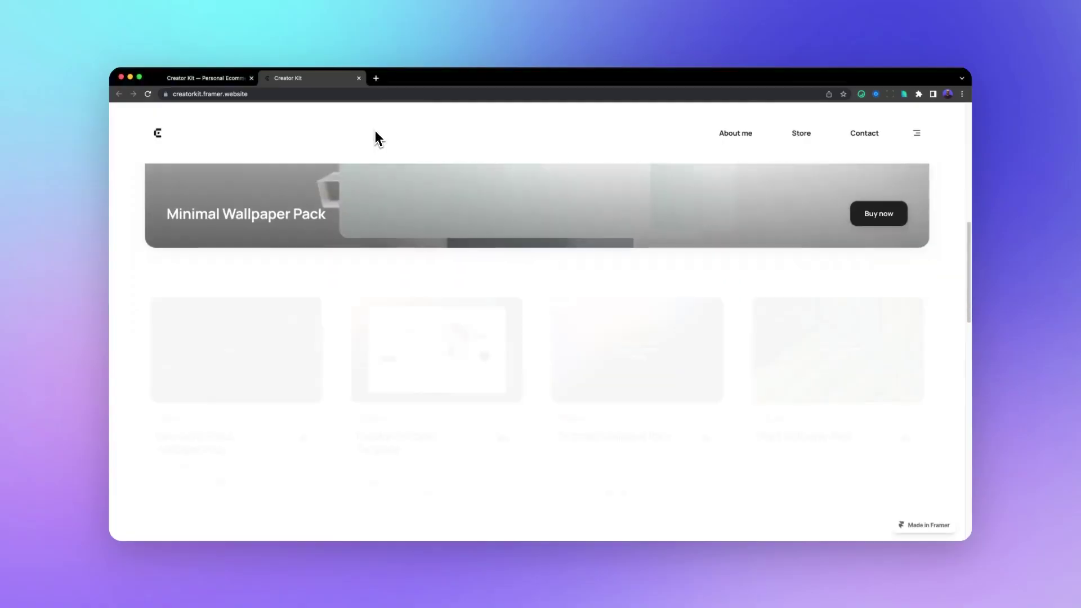
{"action": "scroll", "coordinate": [375, 135], "scroll_direction": "down", "scroll_amount": 2}
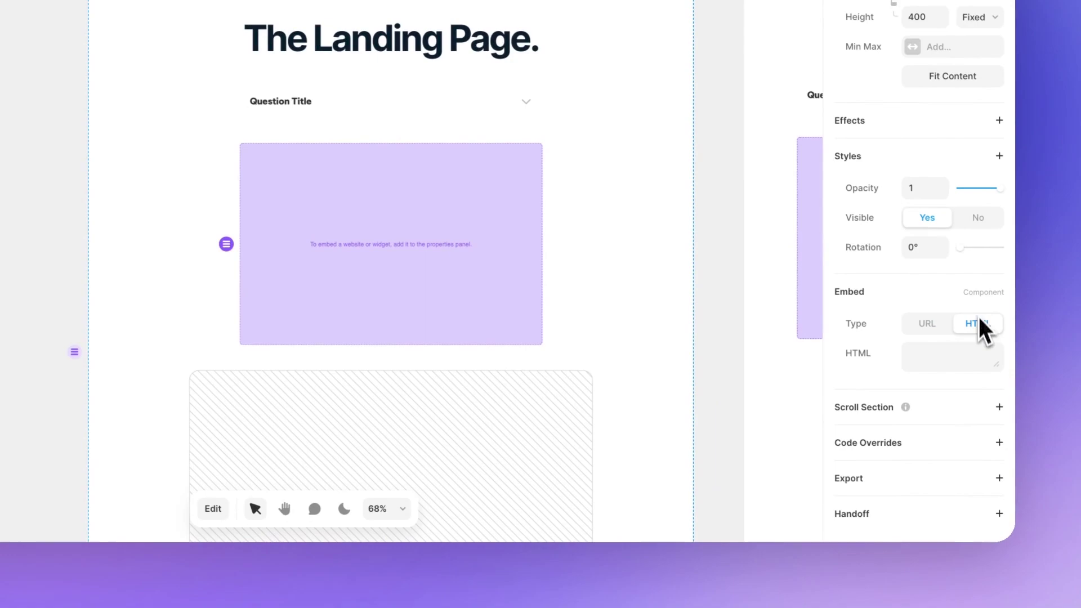
Step: Set the landing page embed to HTML and add a new code override file, New_Custom_Component.tsx
{"action": "left_click_drag", "start_coordinate": [997, 367], "coordinate": [1002, 441]}
{"action": "scroll", "coordinate": [957, 394], "scroll_direction": "down", "scroll_amount": 2}
{"action": "left_click", "coordinate": [999, 402]}
{"action": "left_click", "coordinate": [979, 434]}
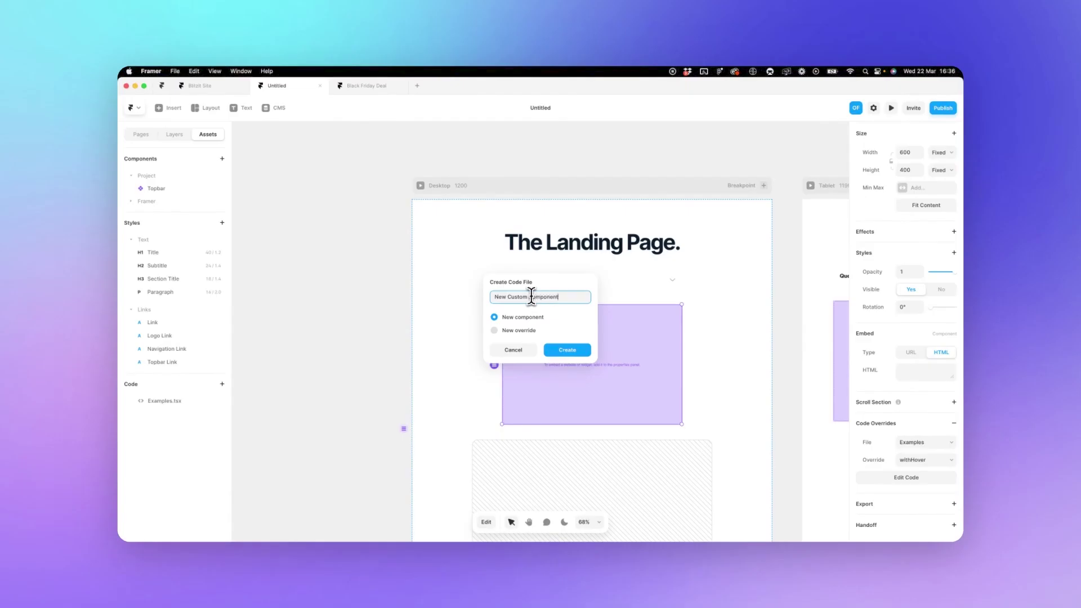
{"action": "key", "text": "Return"}
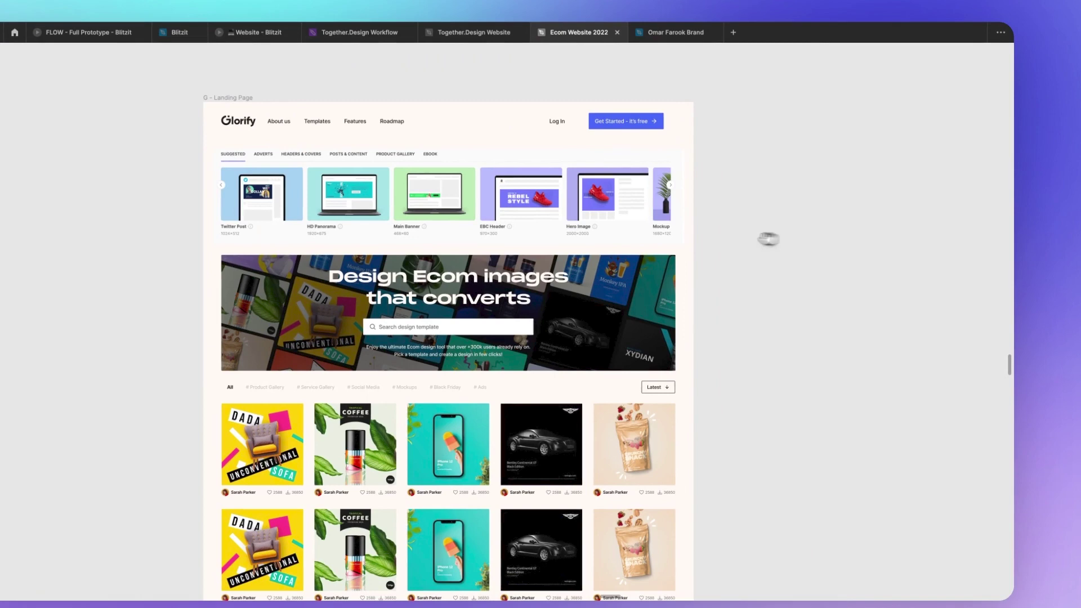
Step: Select the landing page frame, then clear the selection
{"action": "left_click", "coordinate": [242, 104]}
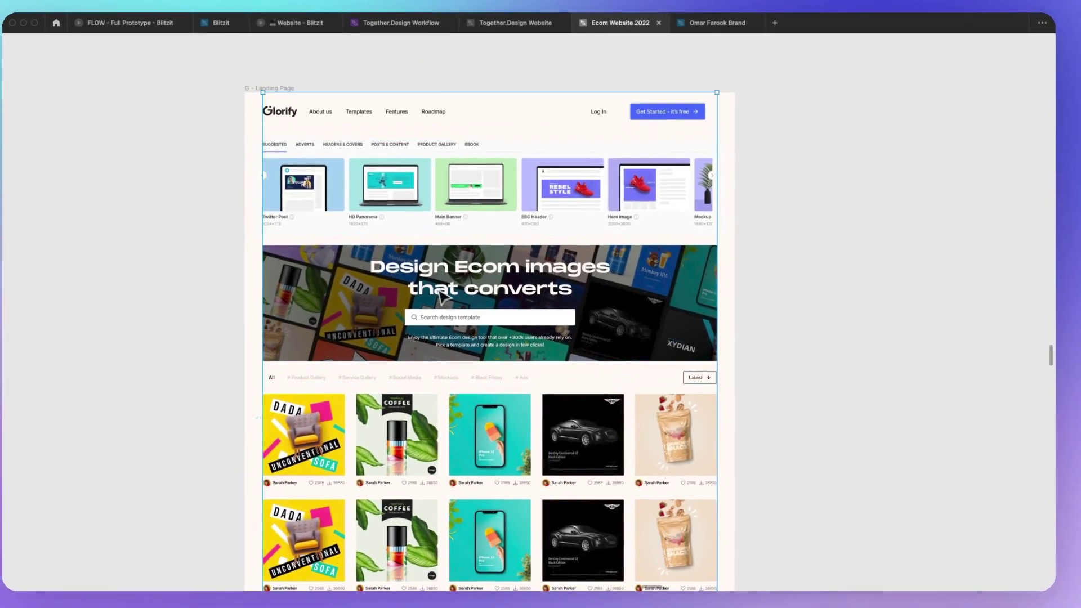
{"action": "left_click", "coordinate": [456, 317]}
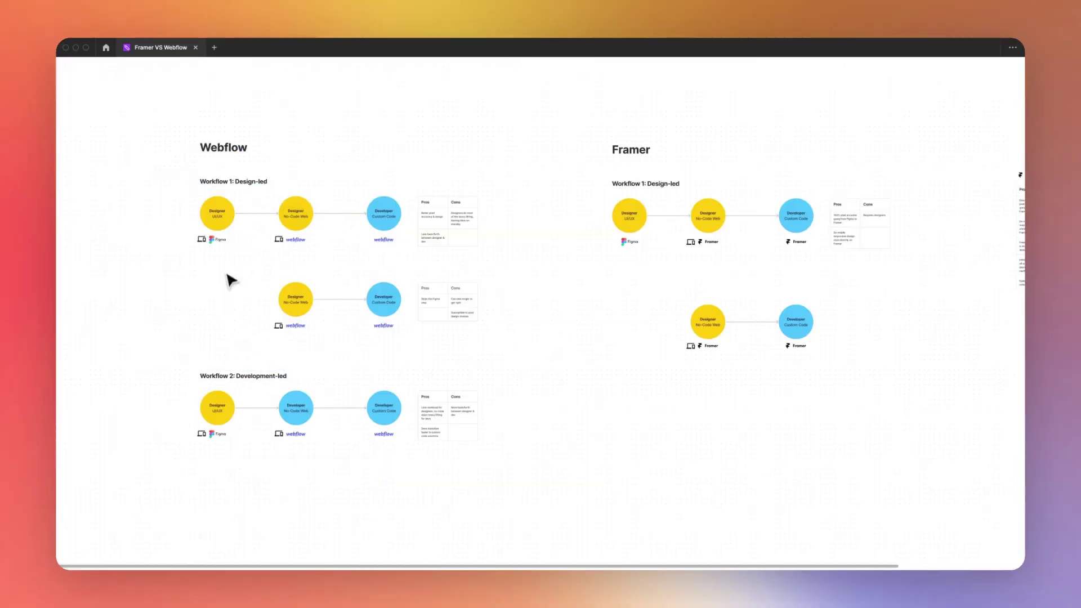
Step: Zoom into Webflow Workflow 1 and pan right across its Design-led circles
{"action": "scroll", "coordinate": [270, 287], "scroll_direction": "up", "scroll_amount": 5}
{"action": "scroll", "coordinate": [274, 282], "scroll_direction": "up", "scroll_amount": 3}
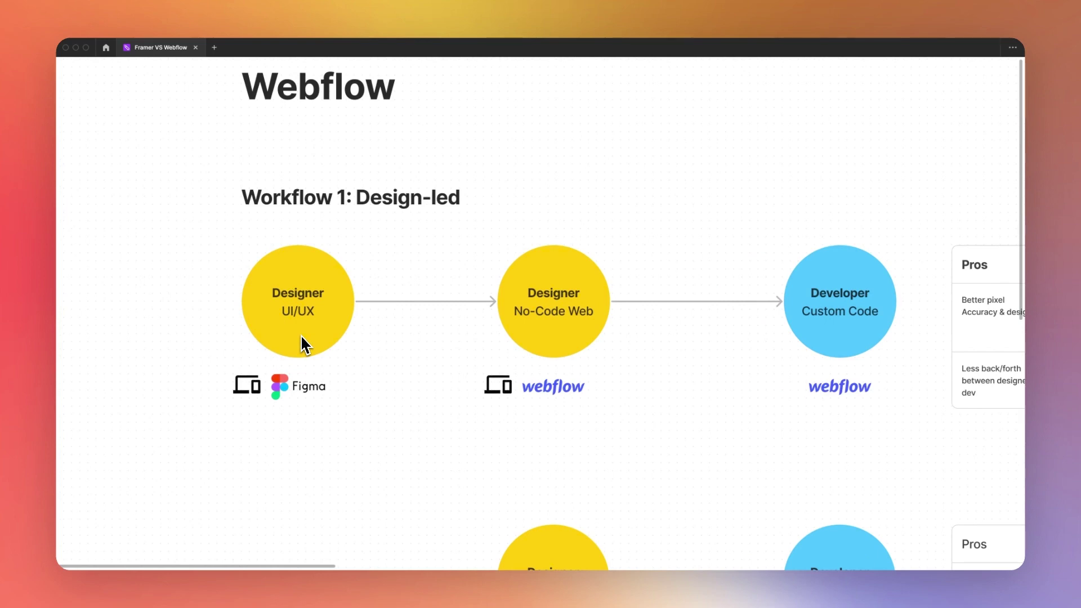
{"action": "scroll", "coordinate": [506, 361], "scroll_direction": "right", "scroll_amount": 3}
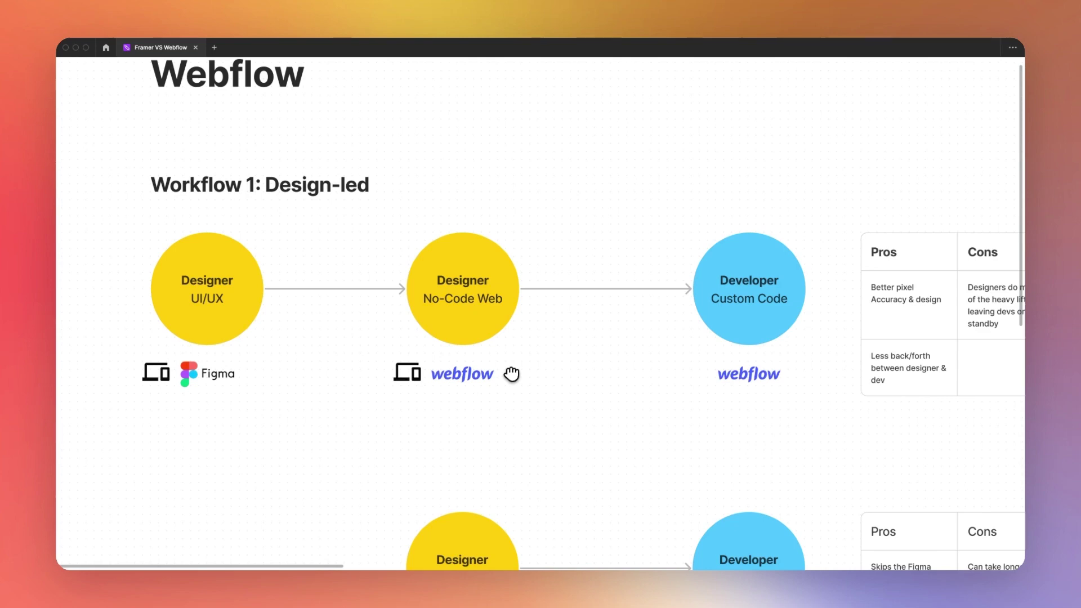
{"action": "scroll", "coordinate": [511, 373], "scroll_direction": "right", "scroll_amount": 5}
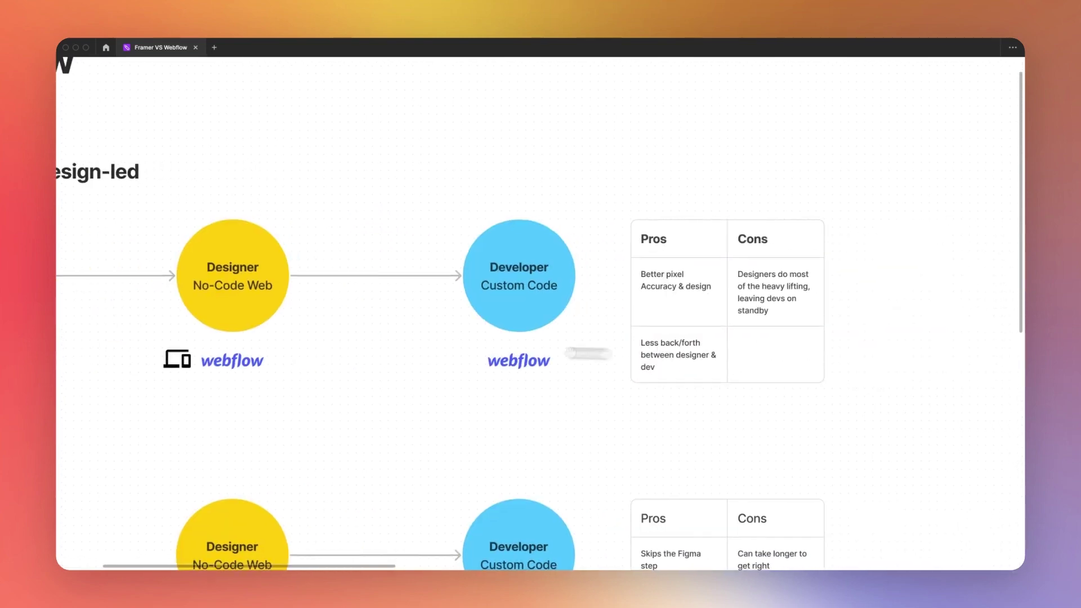
{"action": "scroll", "coordinate": [510, 316], "scroll_direction": "up", "scroll_amount": 1}
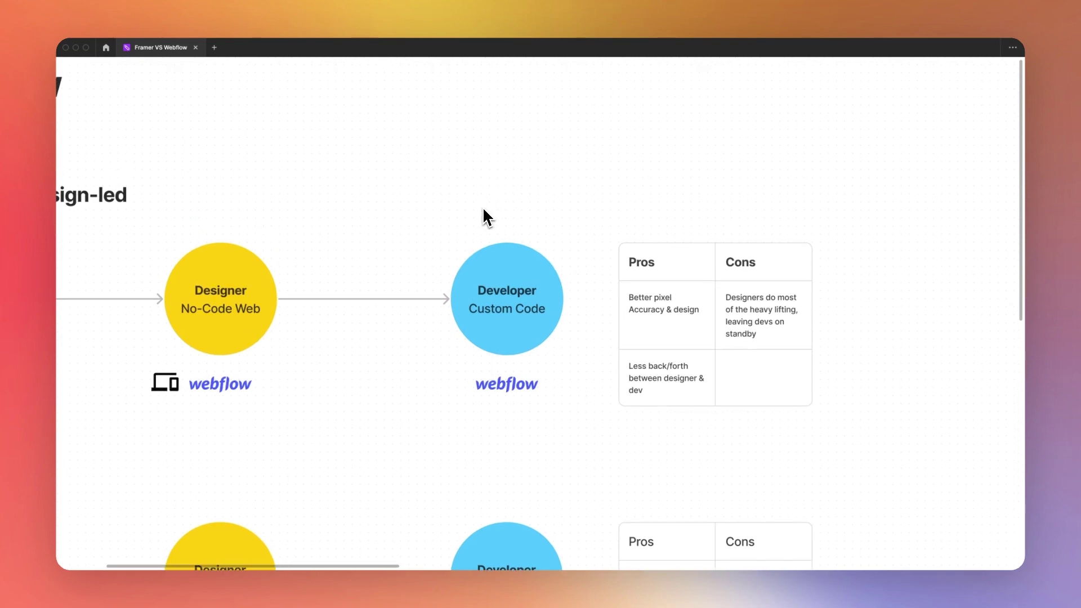
{"action": "scroll", "coordinate": [483, 214], "scroll_direction": "up", "scroll_amount": 3}
{"action": "scroll", "coordinate": [570, 313], "scroll_direction": "right", "scroll_amount": 3}
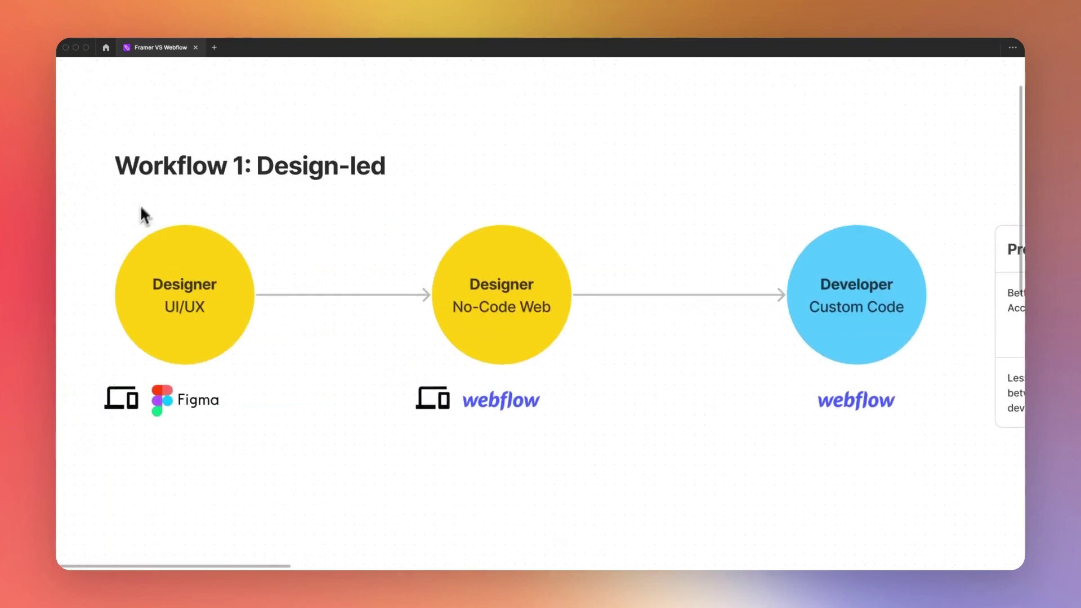
Step: Pan back to the first Designer circles, then to the second Design-led row and its Pros/Cons table
{"action": "left_click_drag", "start_coordinate": [233, 465], "coordinate": [465, 461]}
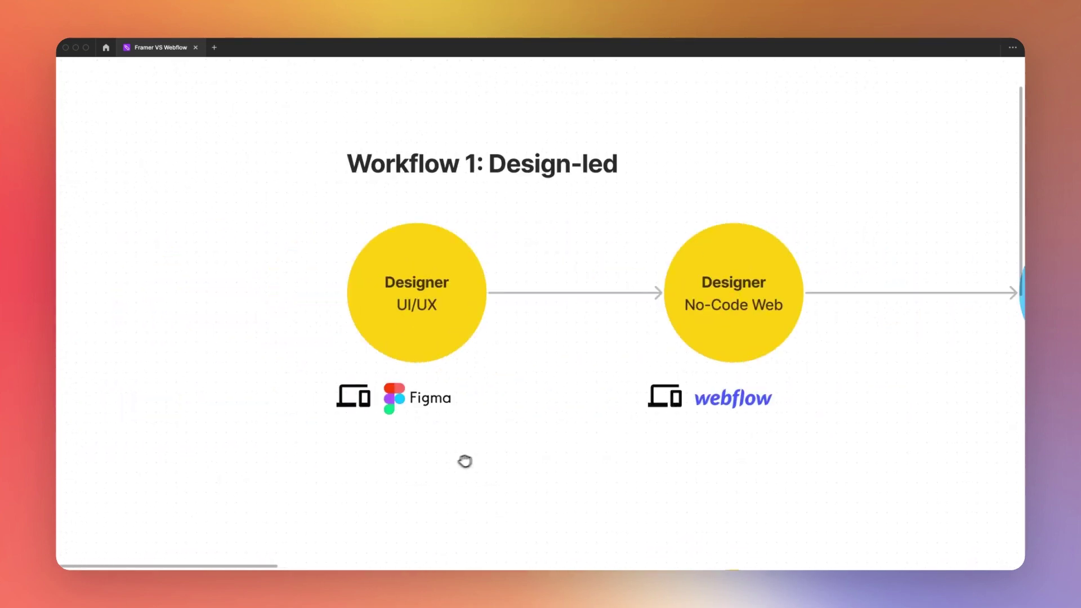
{"action": "scroll", "coordinate": [627, 453], "scroll_direction": "right", "scroll_amount": 12}
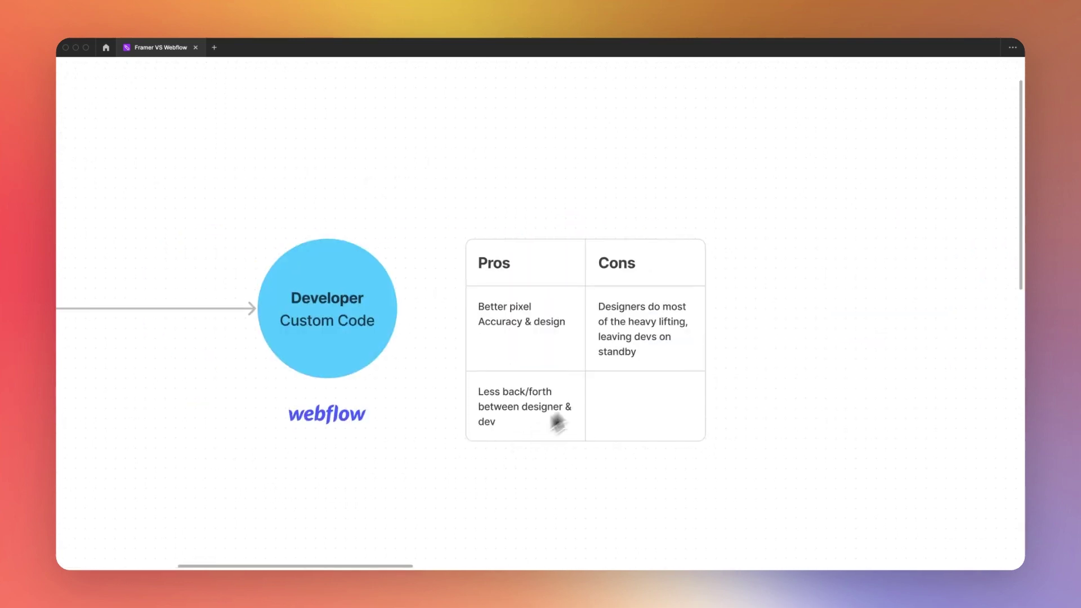
{"action": "scroll", "coordinate": [611, 374], "scroll_direction": "up", "scroll_amount": 2}
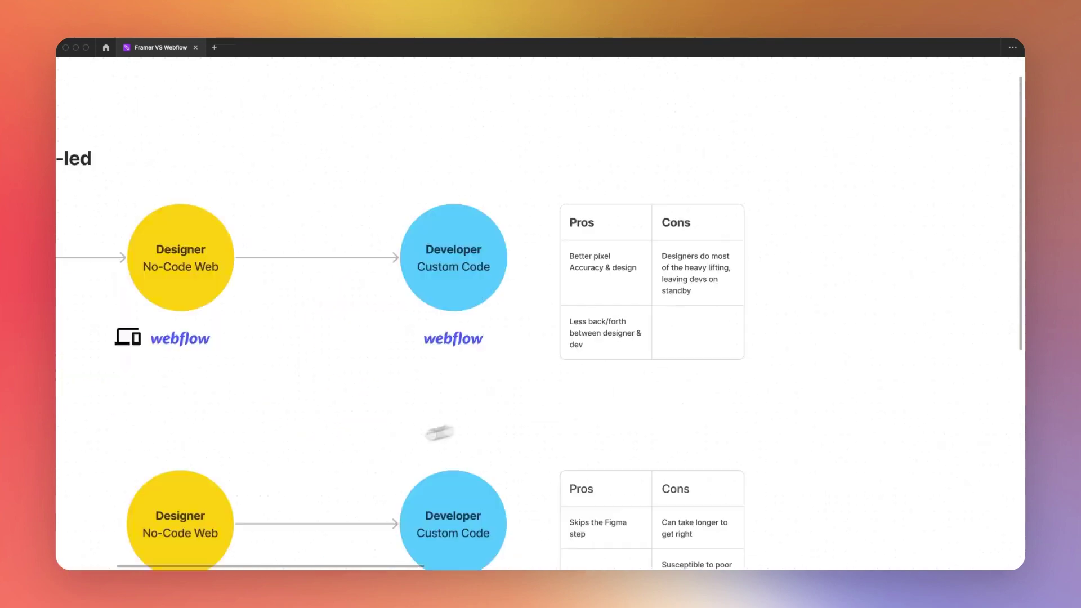
{"action": "left_click_drag", "start_coordinate": [437, 430], "coordinate": [628, 266]}
{"action": "scroll", "coordinate": [510, 378], "scroll_direction": "up", "scroll_amount": 4}
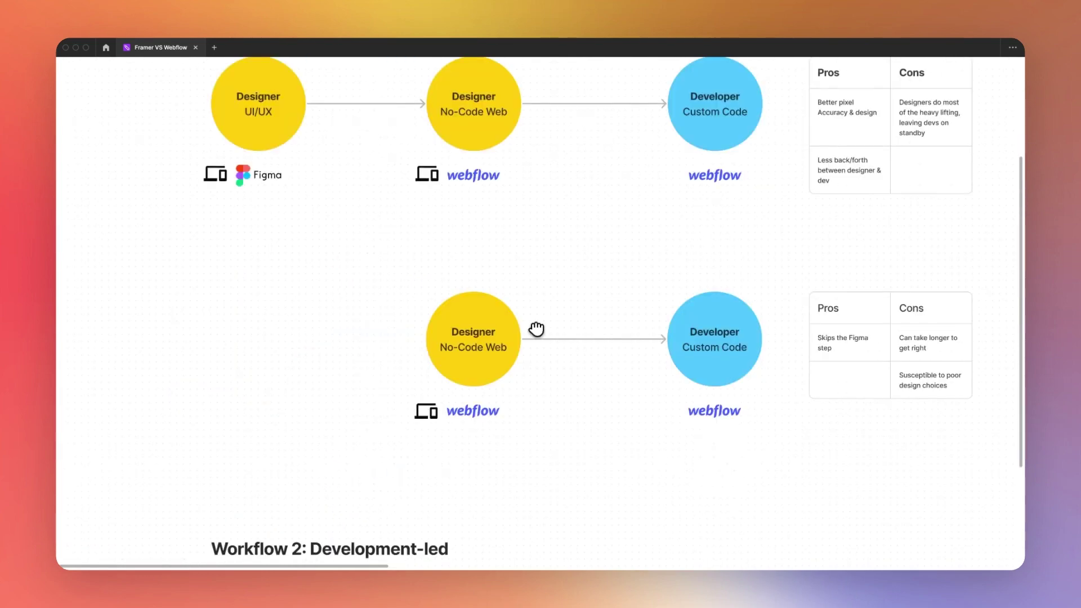
{"action": "scroll", "coordinate": [509, 320], "scroll_direction": "left", "scroll_amount": 5}
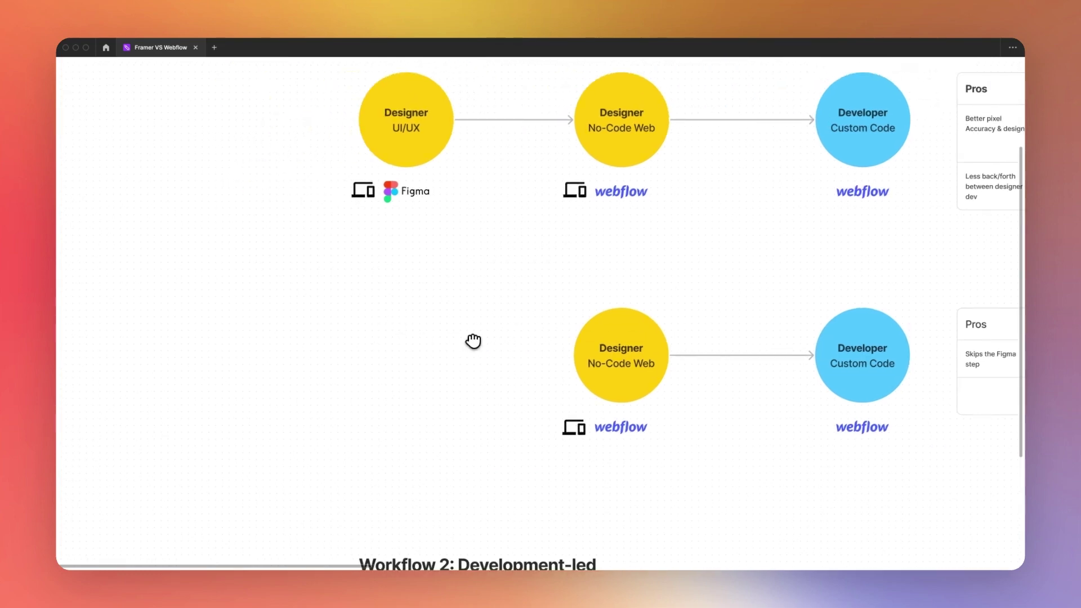
Step: Zoom in on Webflow Workflow 2: Development-led circles, then zoom out over all Webflow rows
{"action": "scroll", "coordinate": [473, 341], "scroll_direction": "down", "scroll_amount": 5}
{"action": "scroll", "coordinate": [495, 229], "scroll_direction": "up", "scroll_amount": 5}
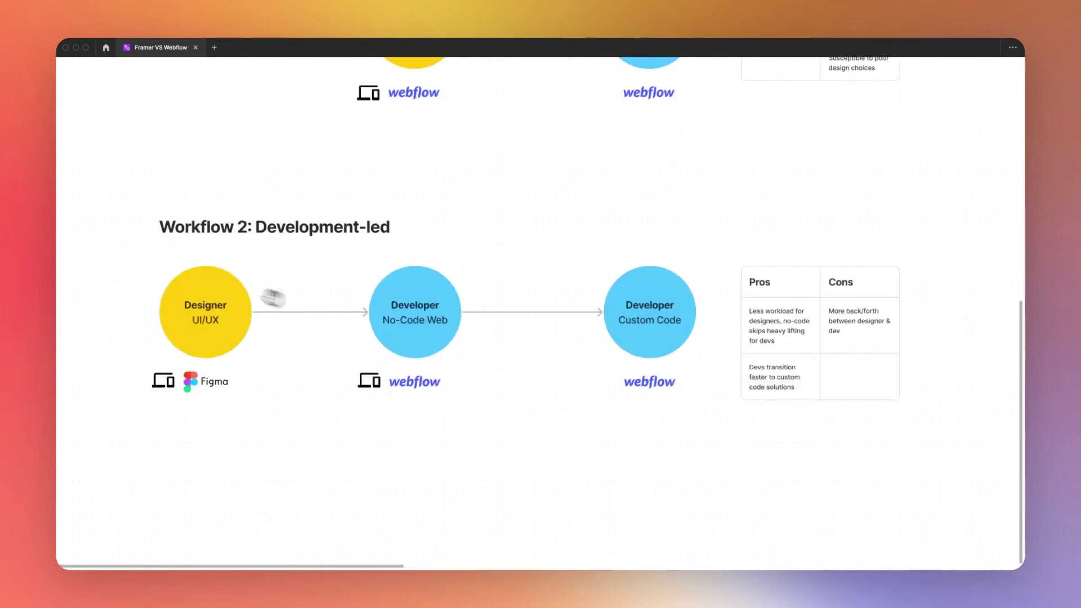
{"action": "scroll", "coordinate": [278, 299], "scroll_direction": "left", "scroll_amount": 2}
{"action": "scroll", "coordinate": [394, 272], "scroll_direction": "up", "scroll_amount": 2}
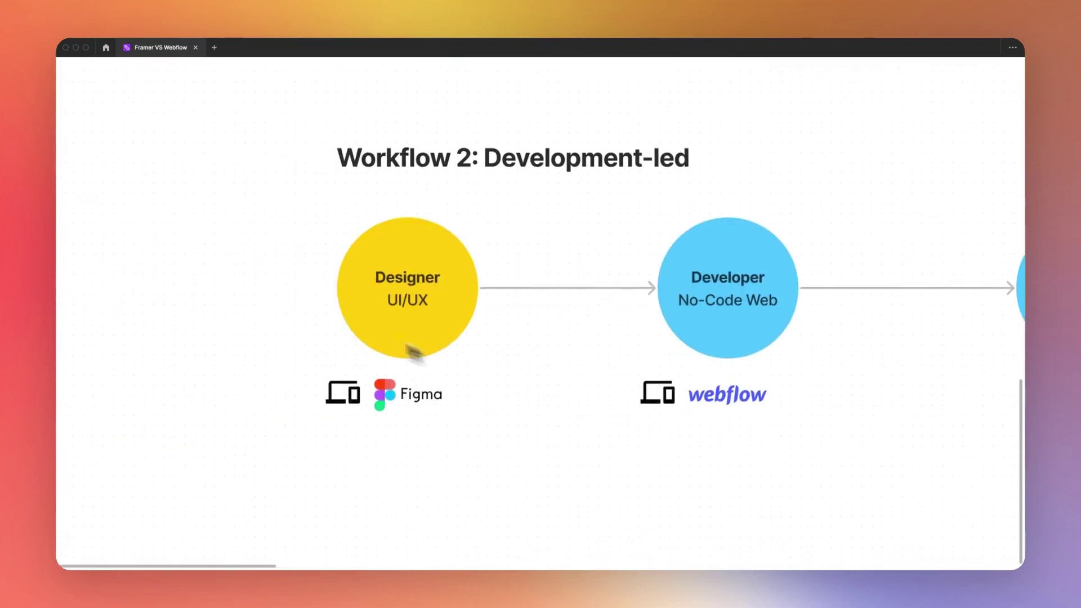
{"action": "scroll", "coordinate": [501, 370], "scroll_direction": "down", "scroll_amount": 2}
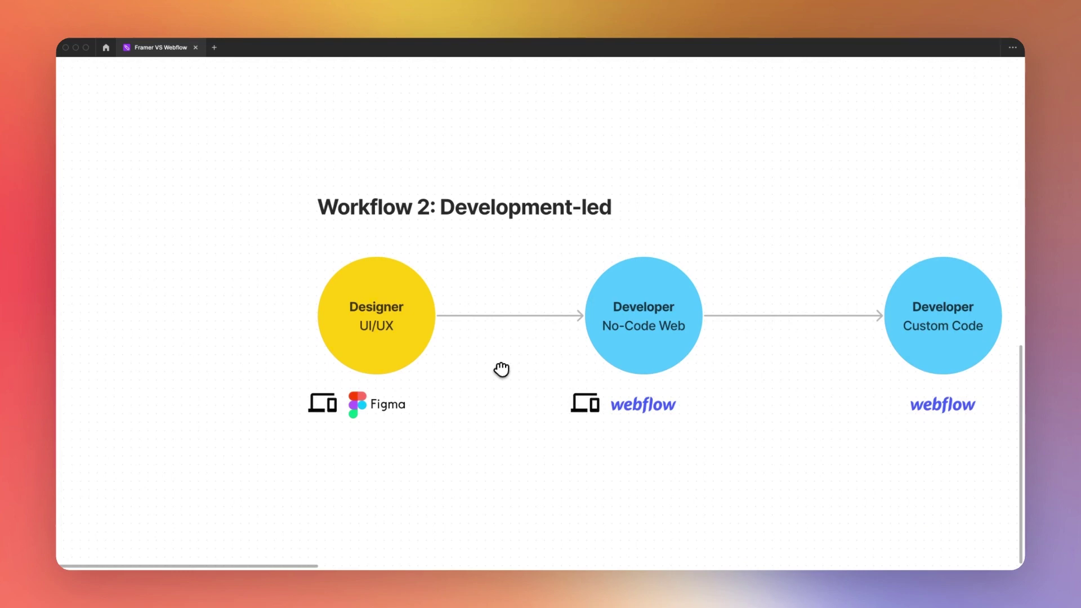
{"action": "scroll", "coordinate": [501, 370], "scroll_direction": "down", "scroll_amount": 3}
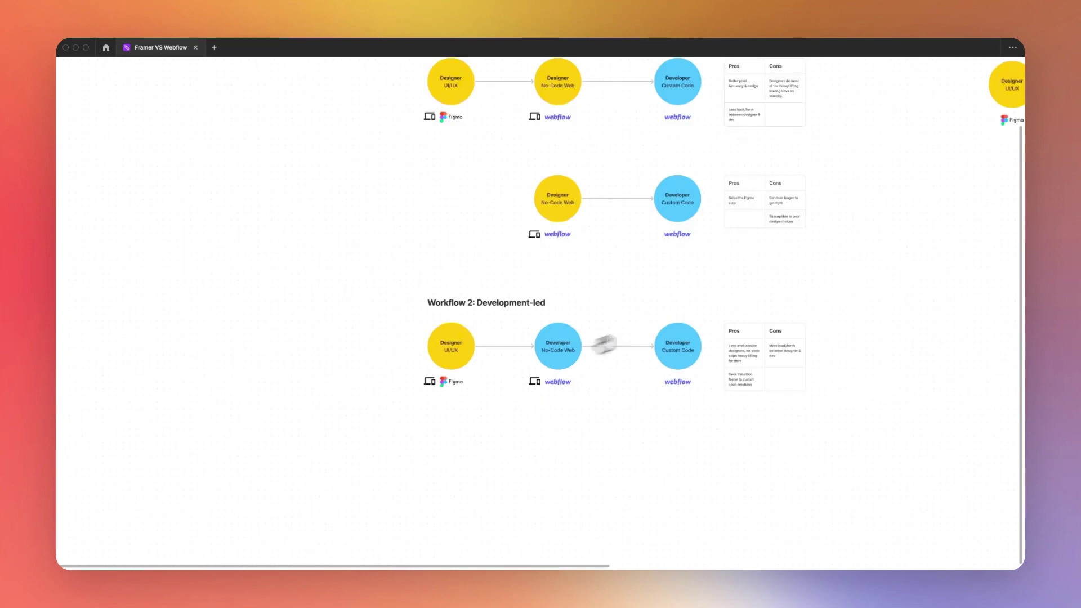
Step: Pan right to the Framer section and zoom into Workflow 1: Design-led, reviewing its circles and Pros/Cons table
{"action": "scroll", "coordinate": [615, 345], "scroll_direction": "right", "scroll_amount": 15}
{"action": "scroll", "coordinate": [388, 353], "scroll_direction": "up", "scroll_amount": 2}
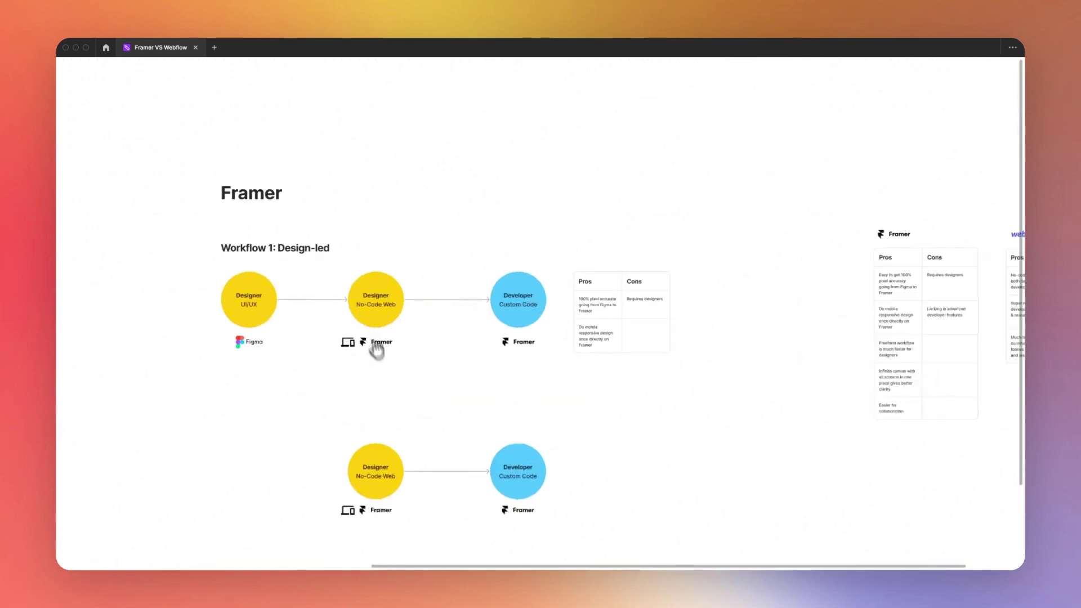
{"action": "scroll", "coordinate": [406, 343], "scroll_direction": "down", "scroll_amount": 2}
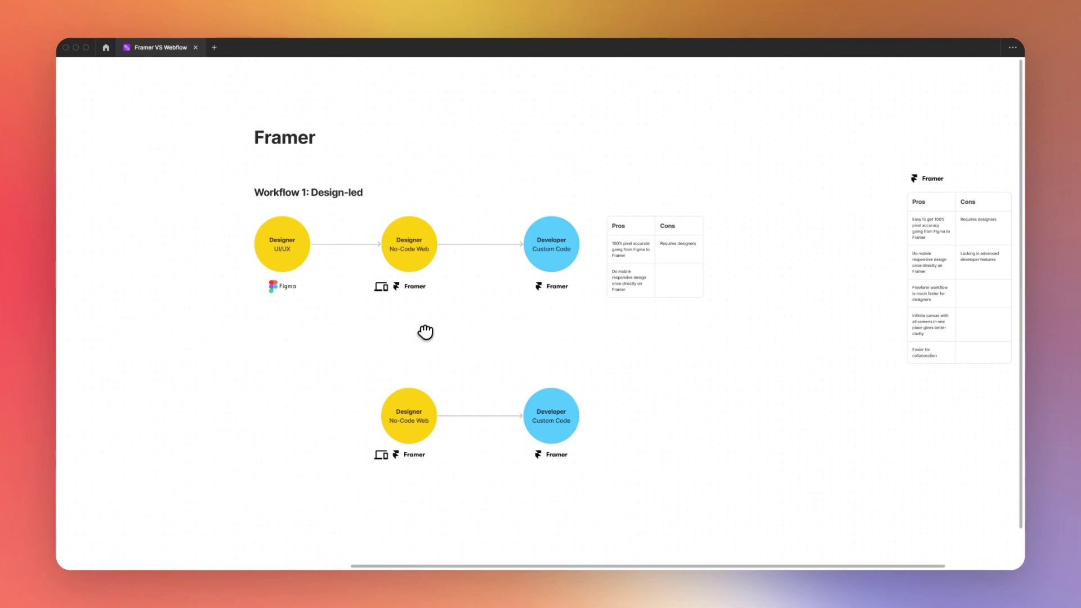
{"action": "scroll", "coordinate": [302, 258], "scroll_direction": "up", "scroll_amount": 3}
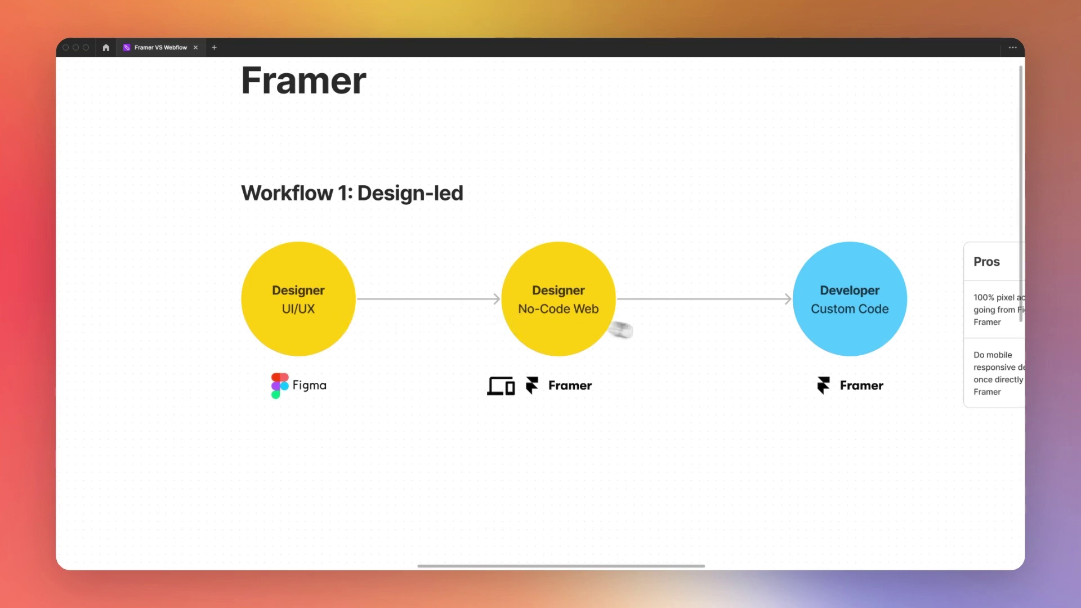
{"action": "scroll", "coordinate": [619, 332], "scroll_direction": "right", "scroll_amount": 4}
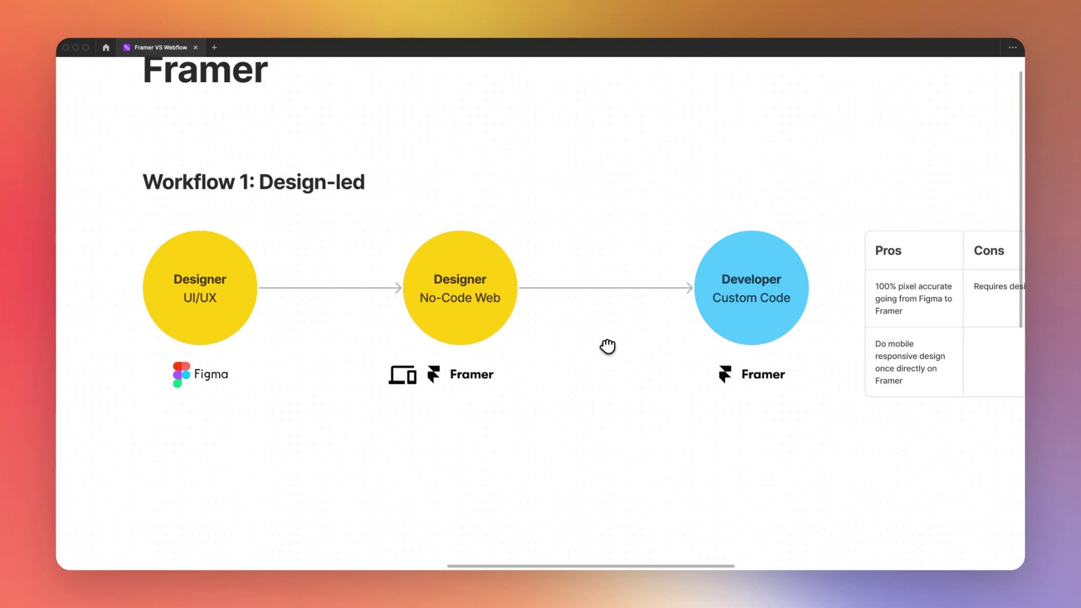
{"action": "left_click_drag", "start_coordinate": [607, 346], "coordinate": [361, 363]}
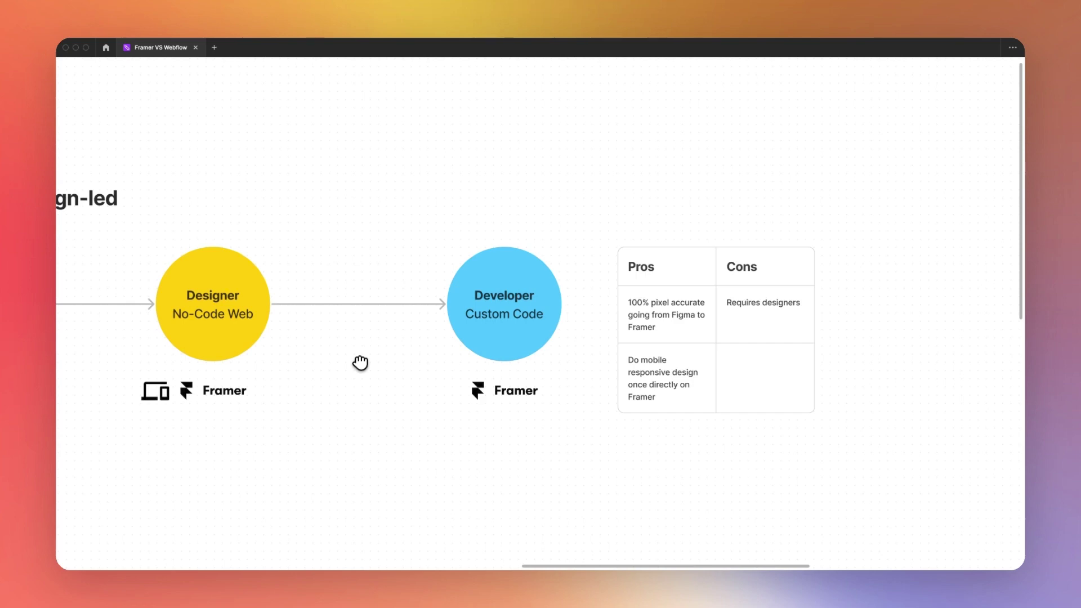
{"action": "scroll", "coordinate": [575, 379], "scroll_direction": "up", "scroll_amount": 3}
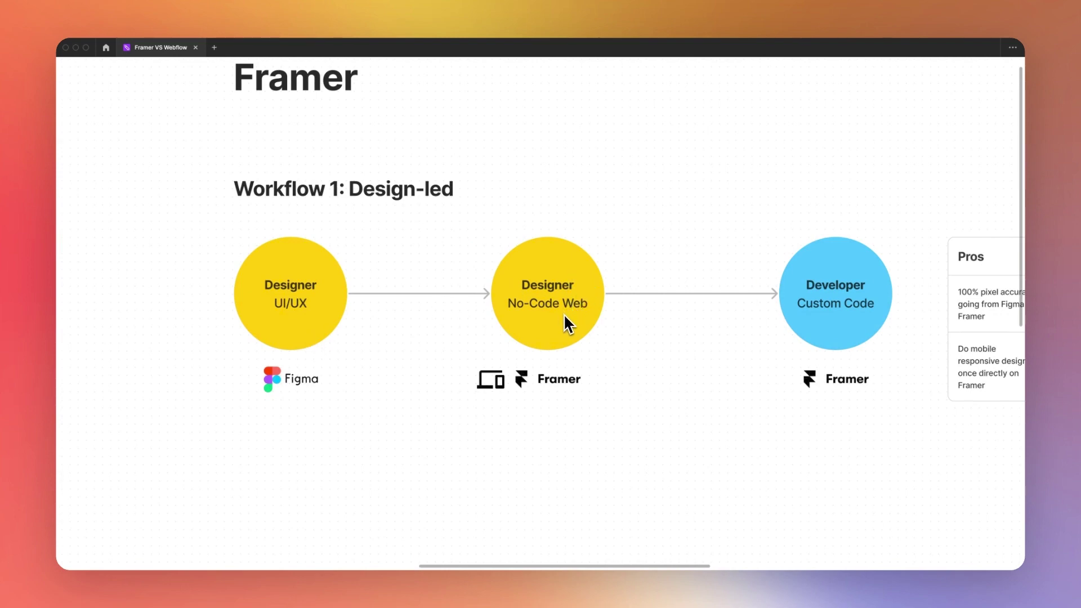
{"action": "scroll", "coordinate": [394, 270], "scroll_direction": "down", "scroll_amount": 3}
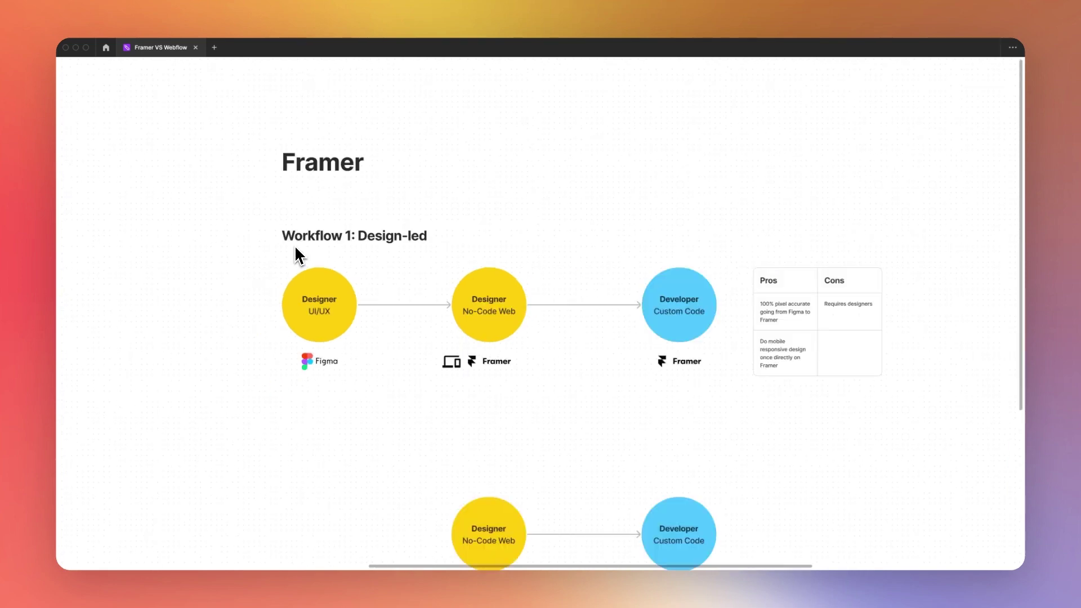
{"action": "scroll", "coordinate": [520, 307], "scroll_direction": "down", "scroll_amount": 3}
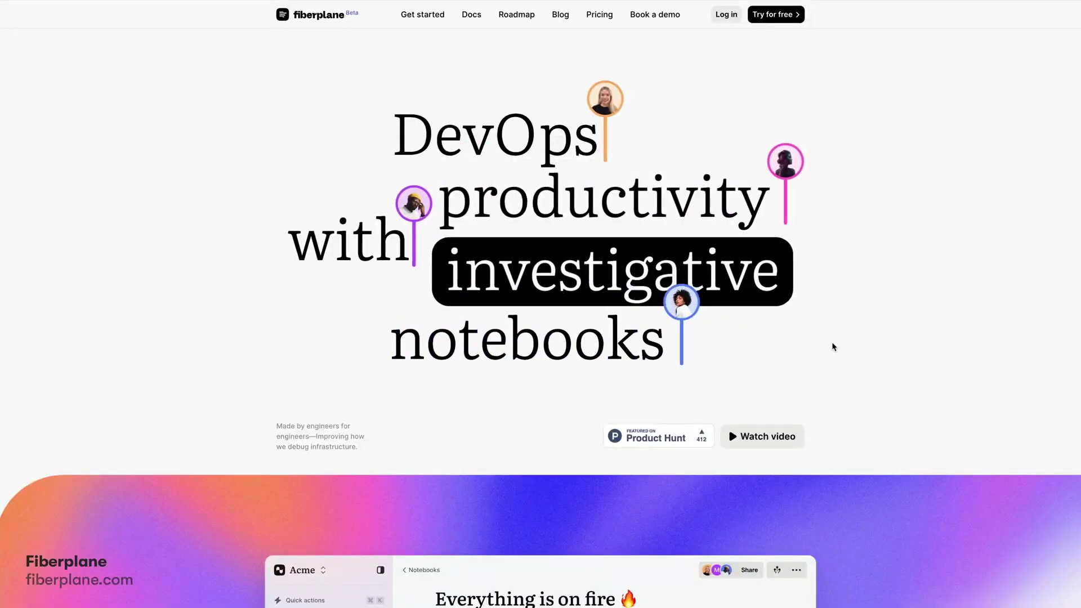
{"action": "scroll", "coordinate": [832, 343], "scroll_direction": "down", "scroll_amount": 5}
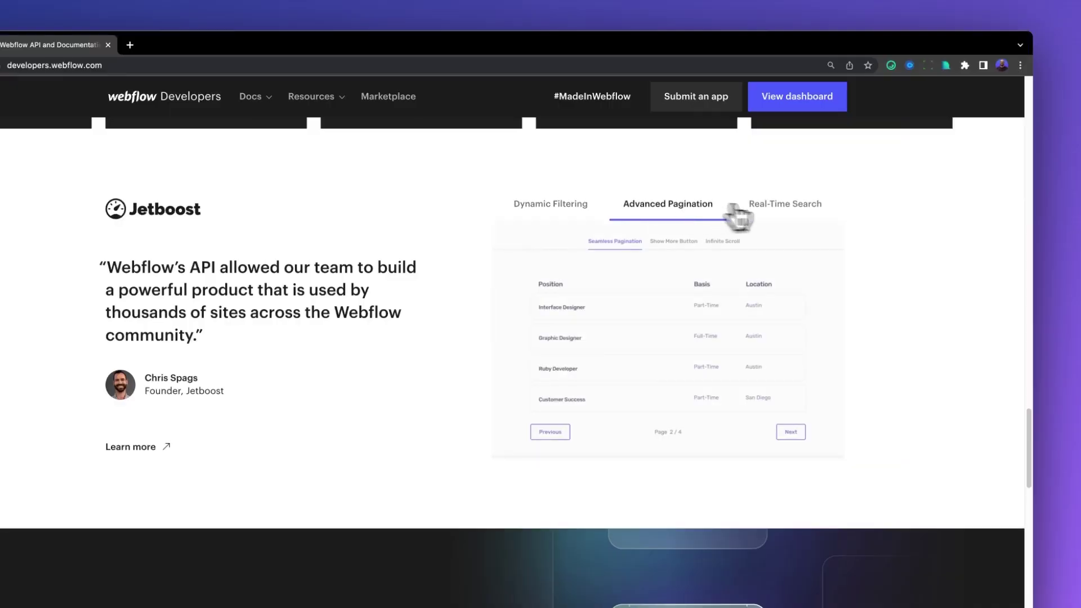
Step: Switch the demo between Real-Time Search and Advanced Pagination, then open the Data API reference's Sites endpoints
{"action": "left_click", "coordinate": [780, 208]}
{"action": "left_click", "coordinate": [647, 208]}
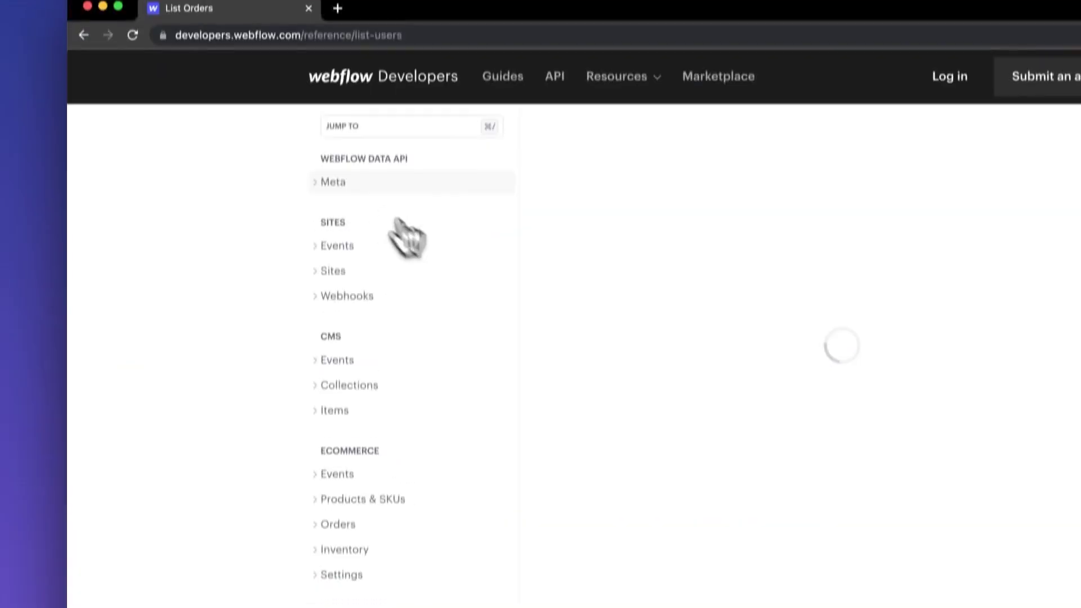
{"action": "left_click", "coordinate": [332, 181]}
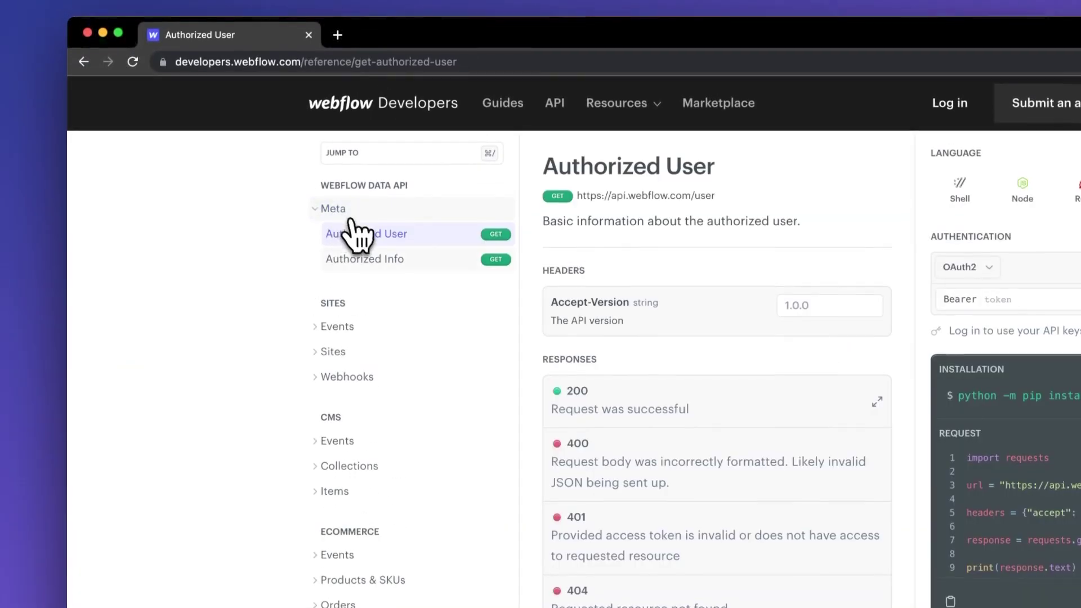
{"action": "left_click", "coordinate": [337, 326]}
{"action": "left_click", "coordinate": [334, 349]}
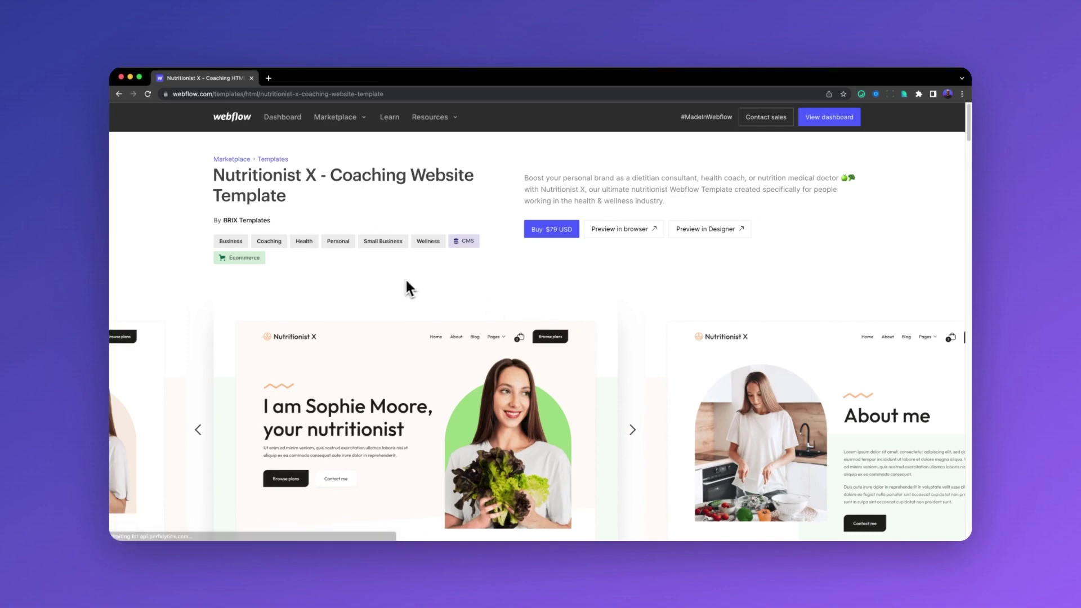
Step: Preview the Nutritionist X template in a new tab and scroll down to its included Figma file
{"action": "left_click", "coordinate": [597, 230]}
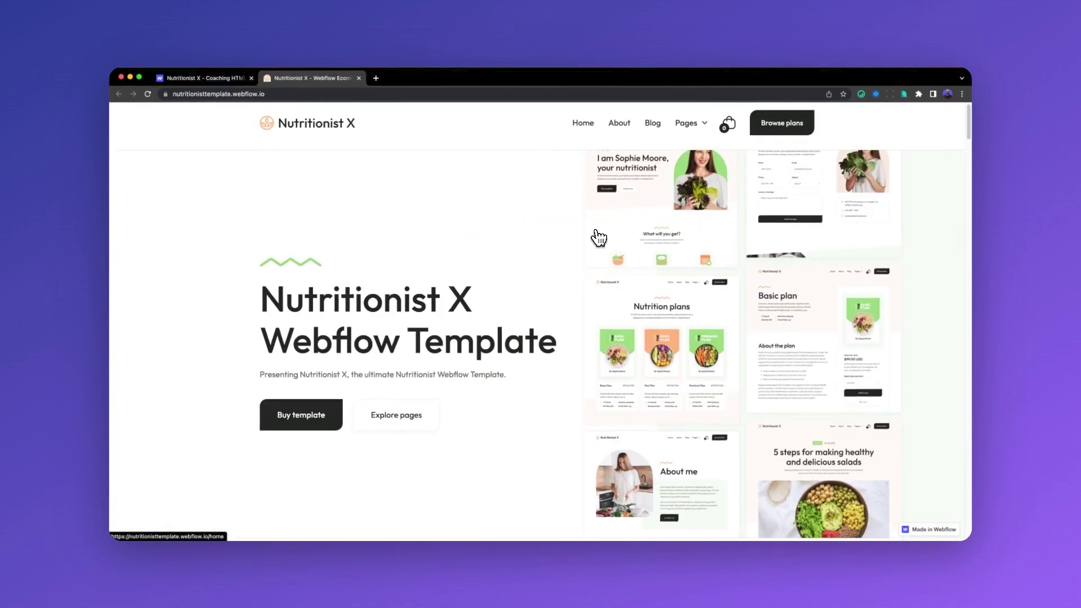
{"action": "scroll", "coordinate": [599, 238], "scroll_direction": "down", "scroll_amount": 15}
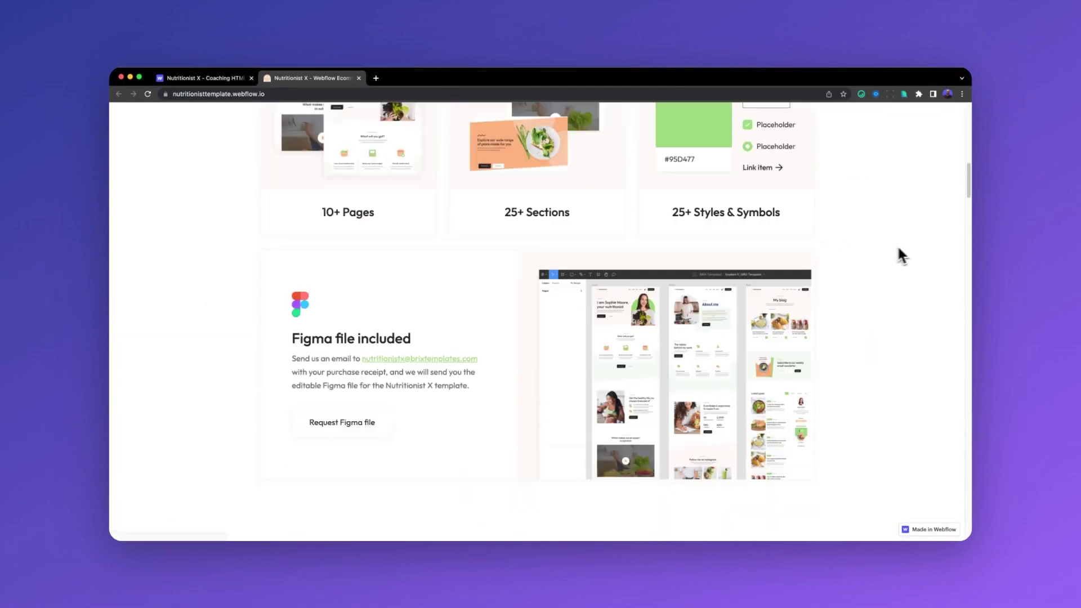